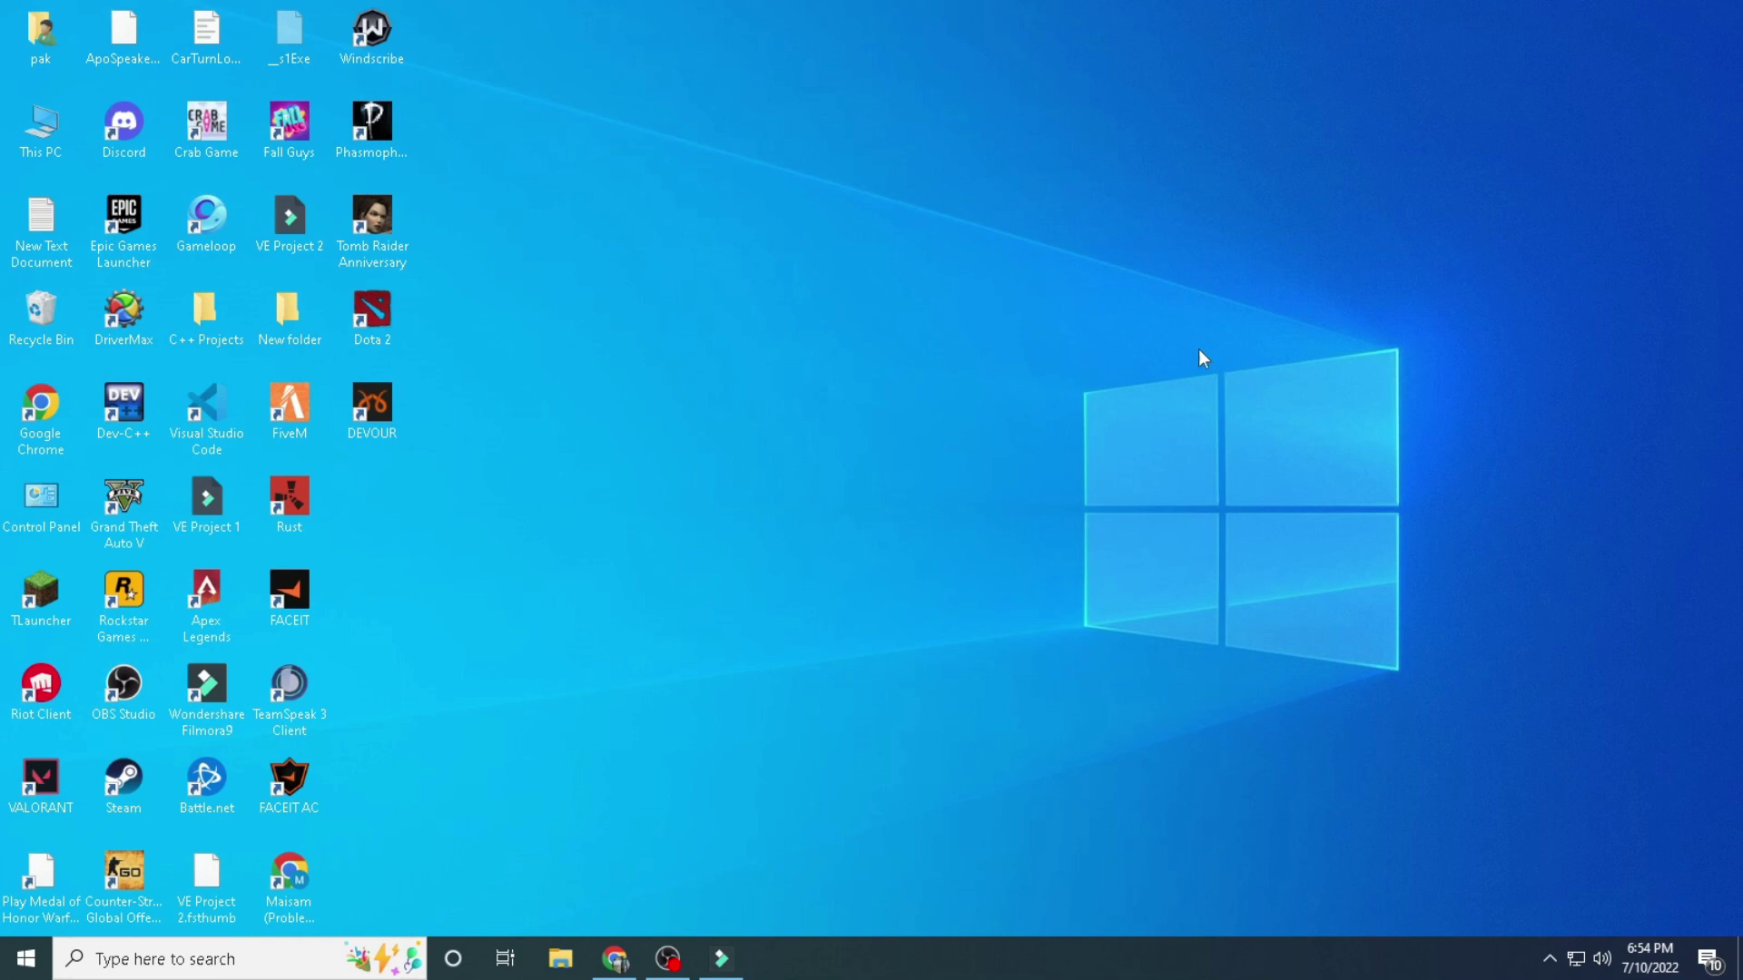
# - Bring the OBS Studio window up on the desktop
pyautogui.rightClick(746, 438)
pyautogui.click(791, 502)
pyautogui.moveTo(668, 959)
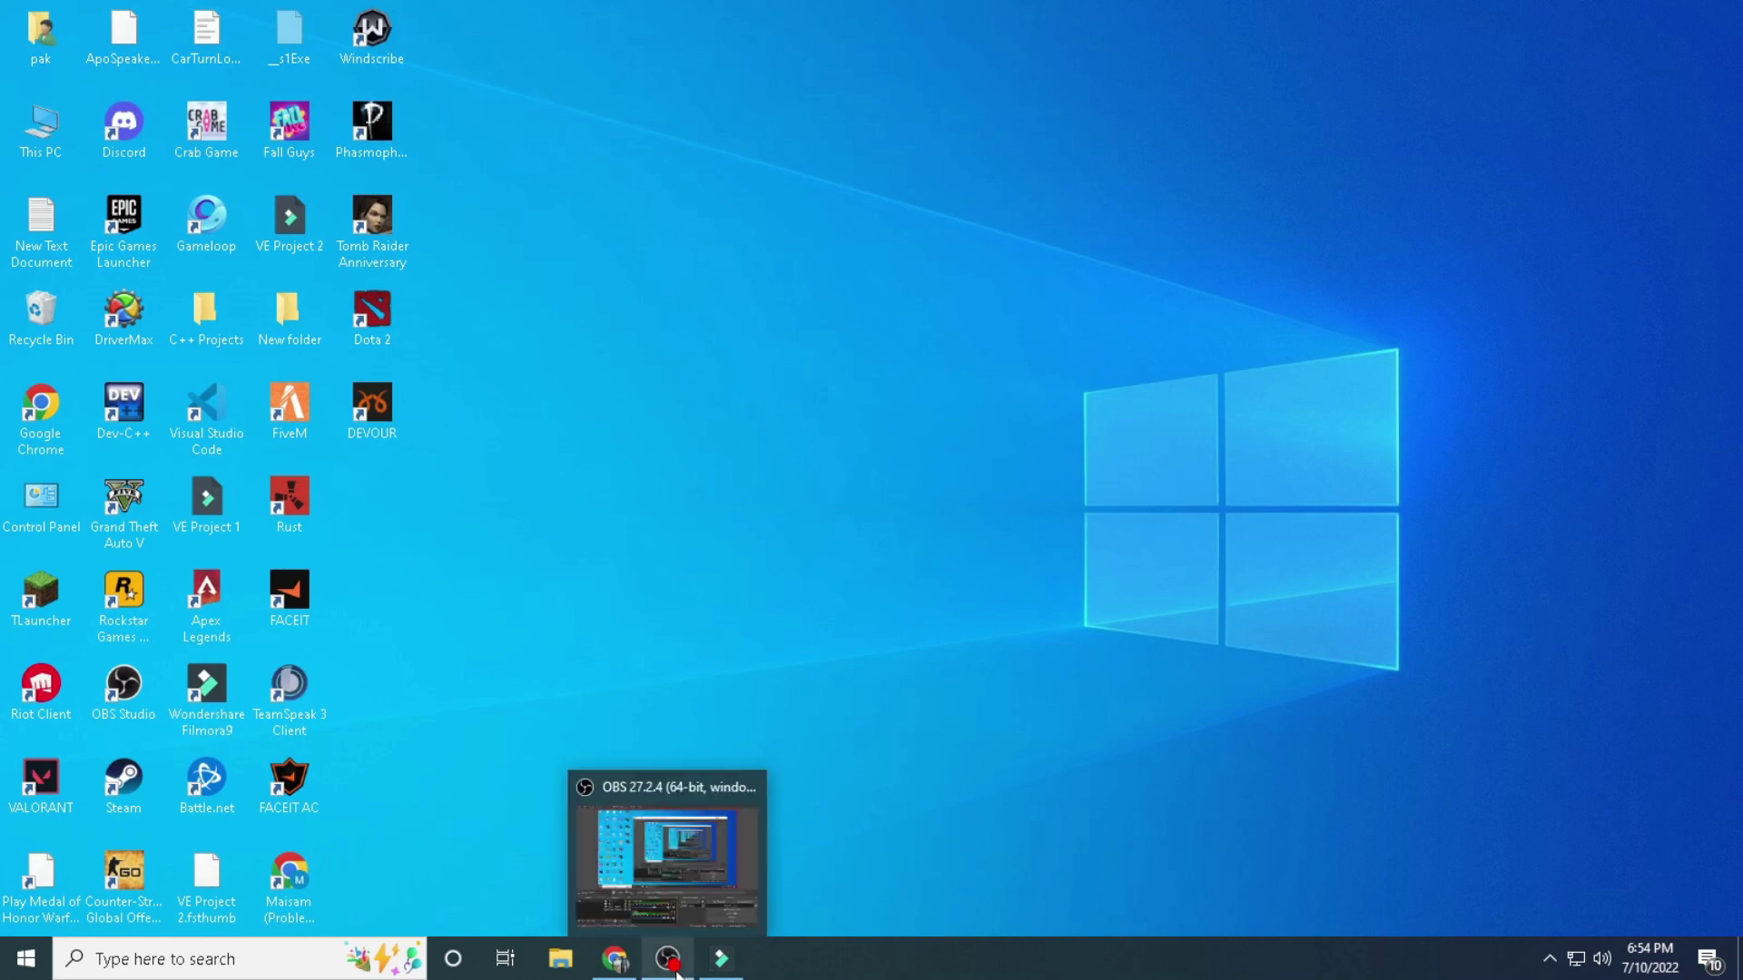
pyautogui.click(579, 788)
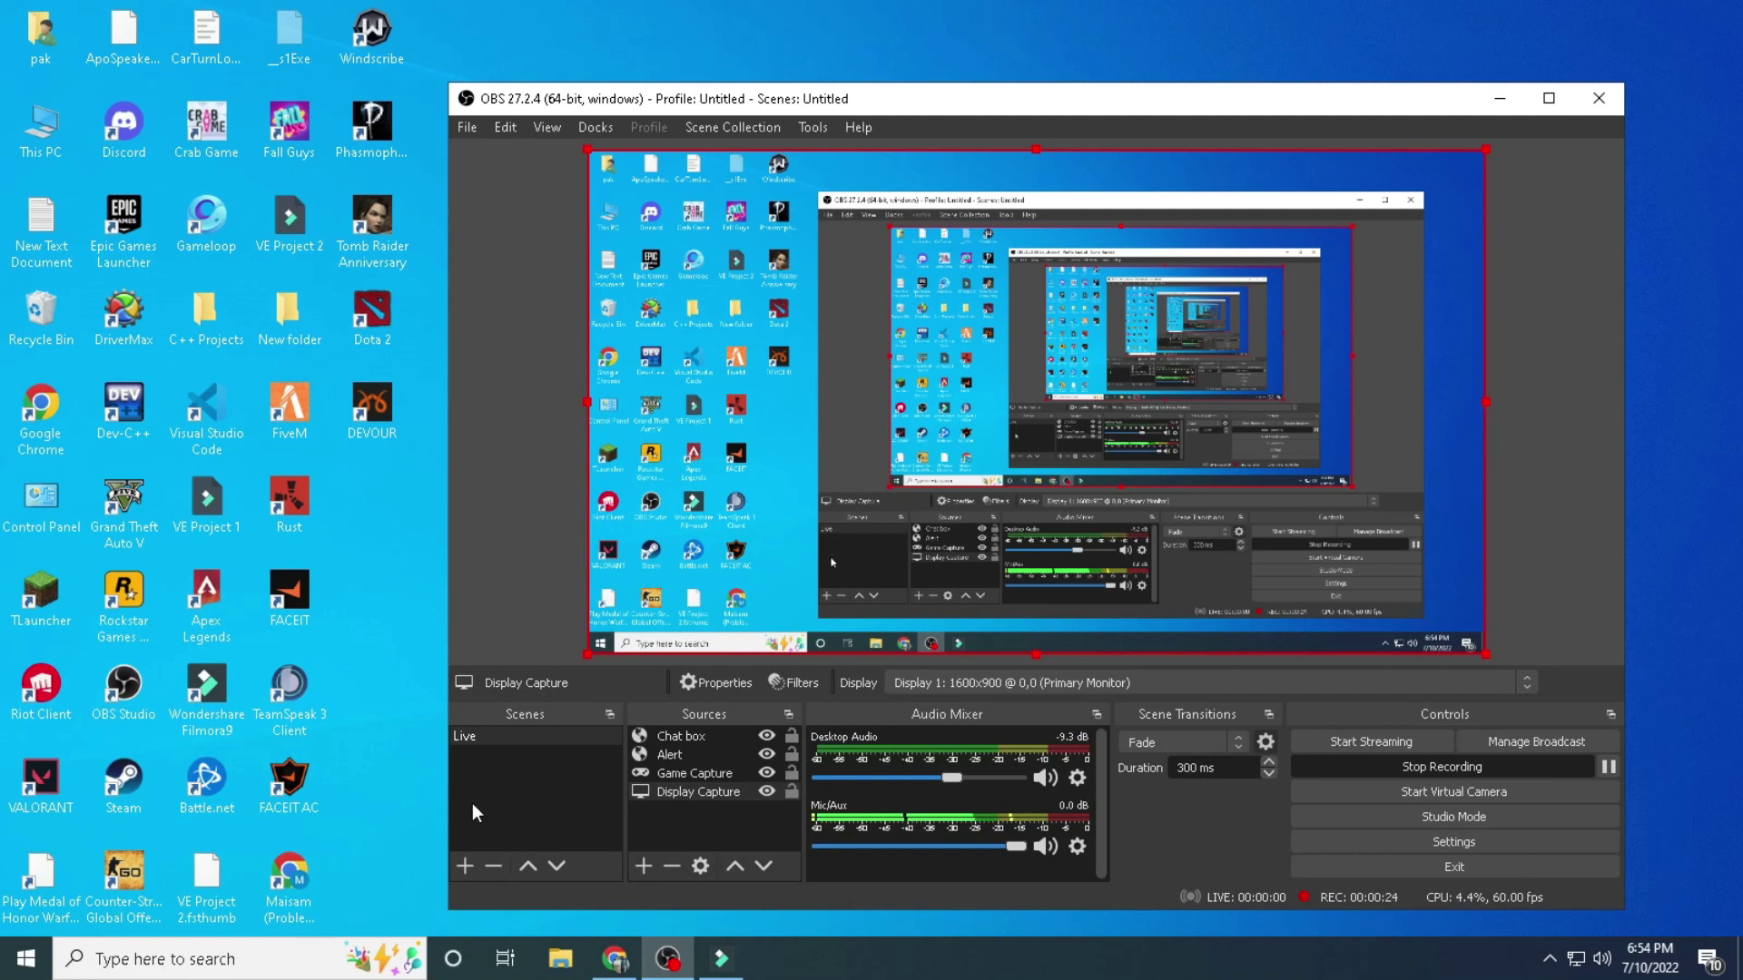
# - Look at the new-scene dialog and the list of available source types without adding anything
pyautogui.click(465, 868)
pyautogui.click(1068, 543)
pyautogui.click(645, 866)
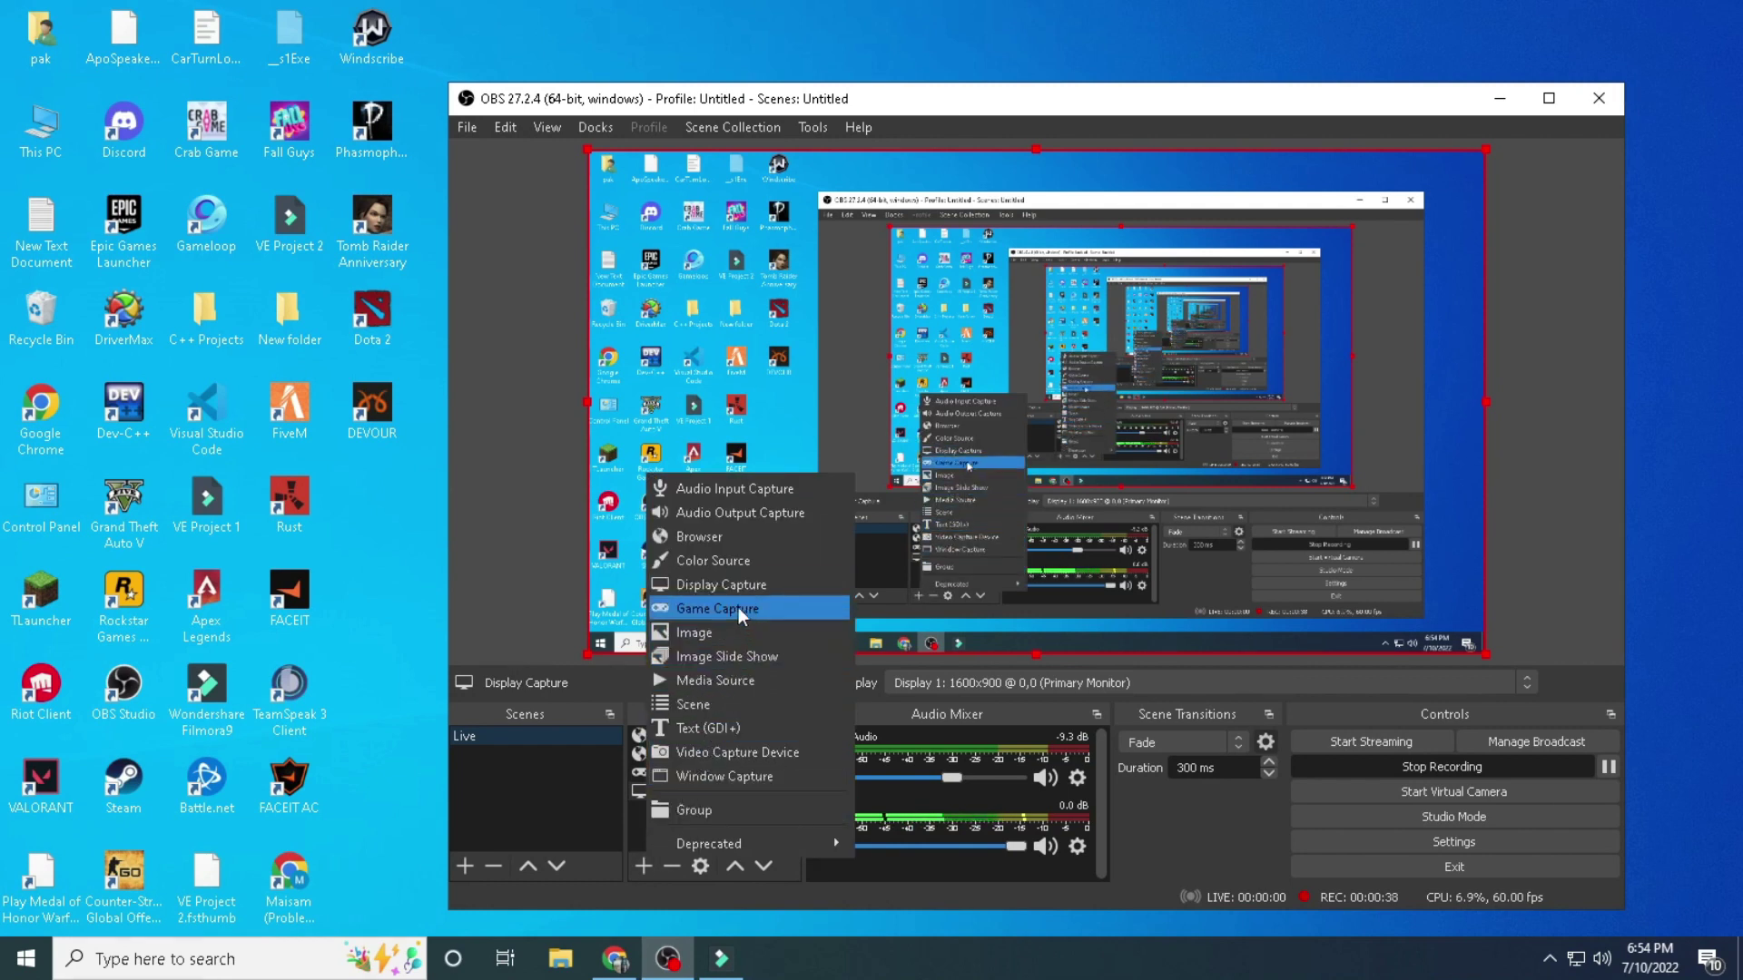
pyautogui.click(635, 826)
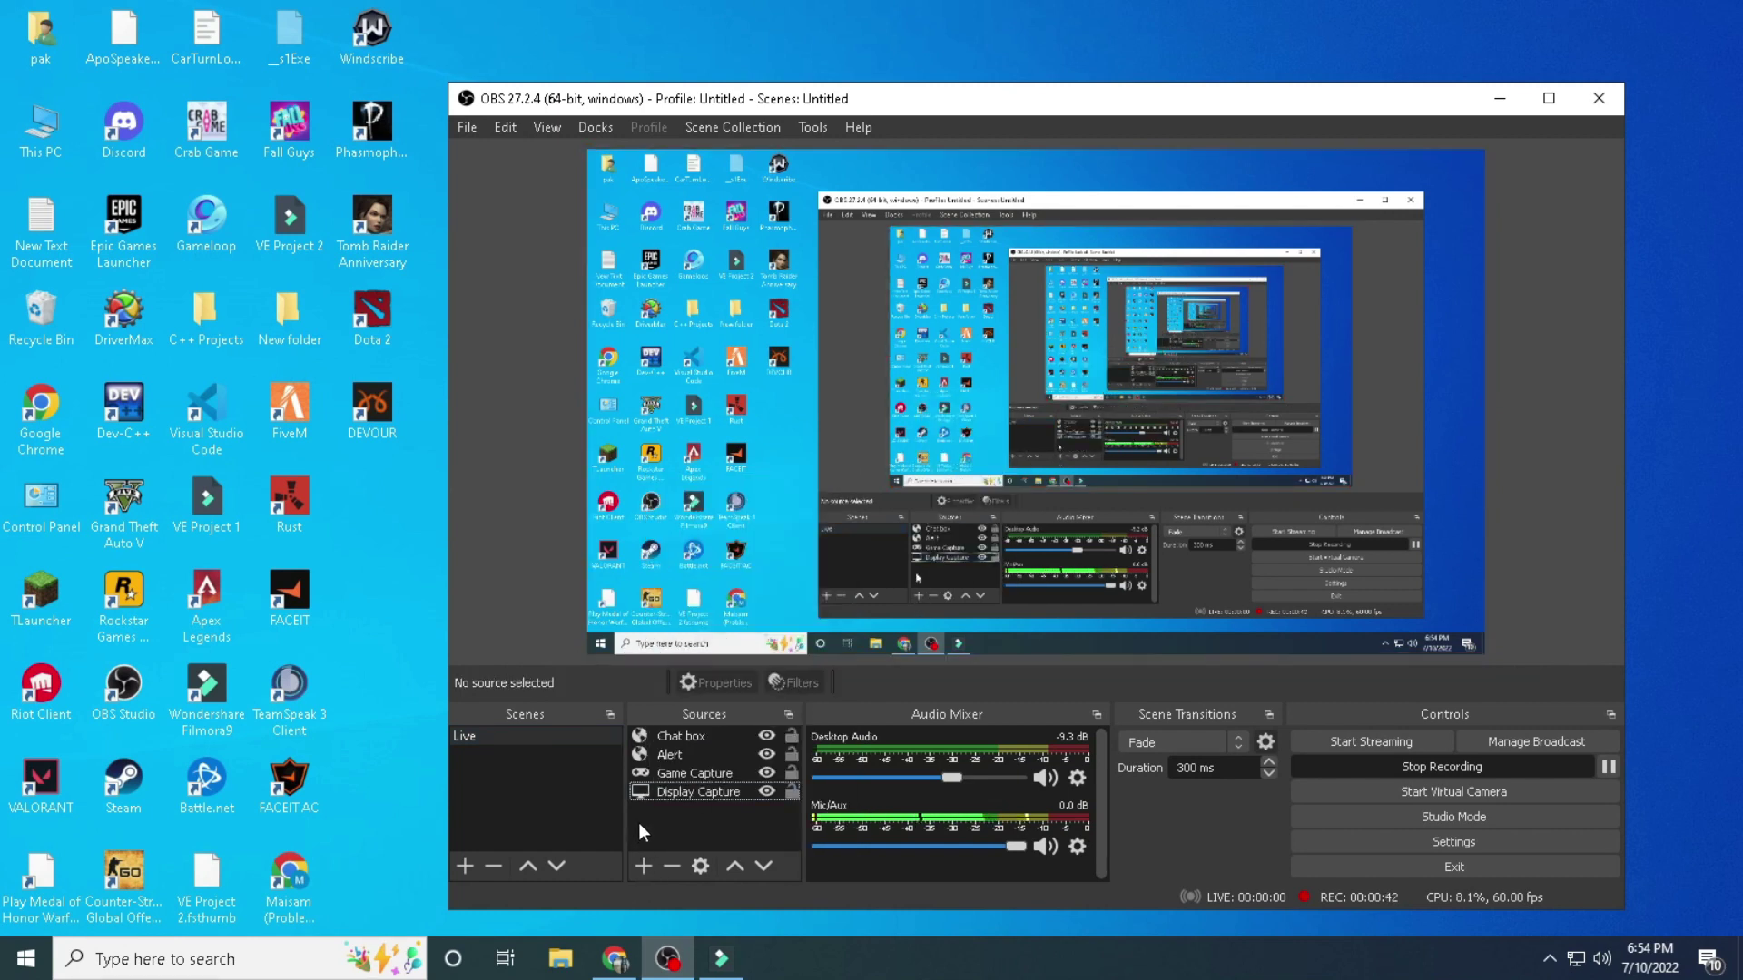
pyautogui.rightClick(1721, 482)
pyautogui.click(1656, 545)
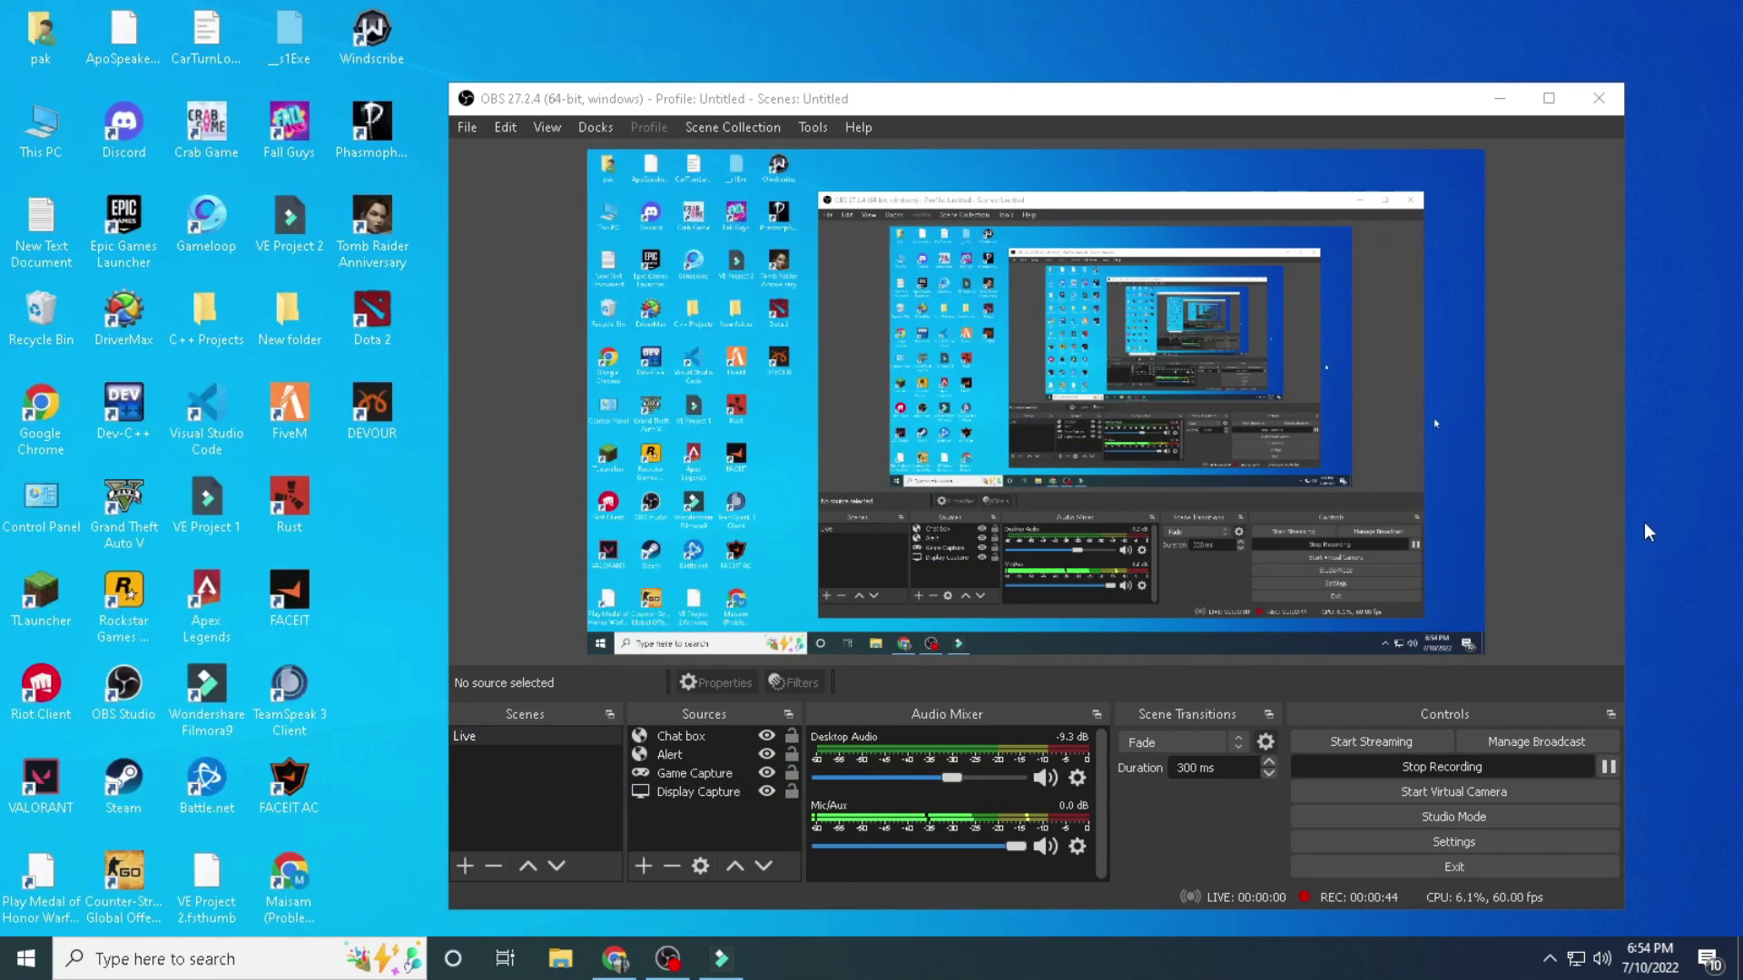
pyautogui.rightClick(1643, 522)
pyautogui.click(1659, 590)
pyautogui.rightClick(1657, 584)
pyautogui.click(1667, 621)
pyautogui.rightClick(1633, 338)
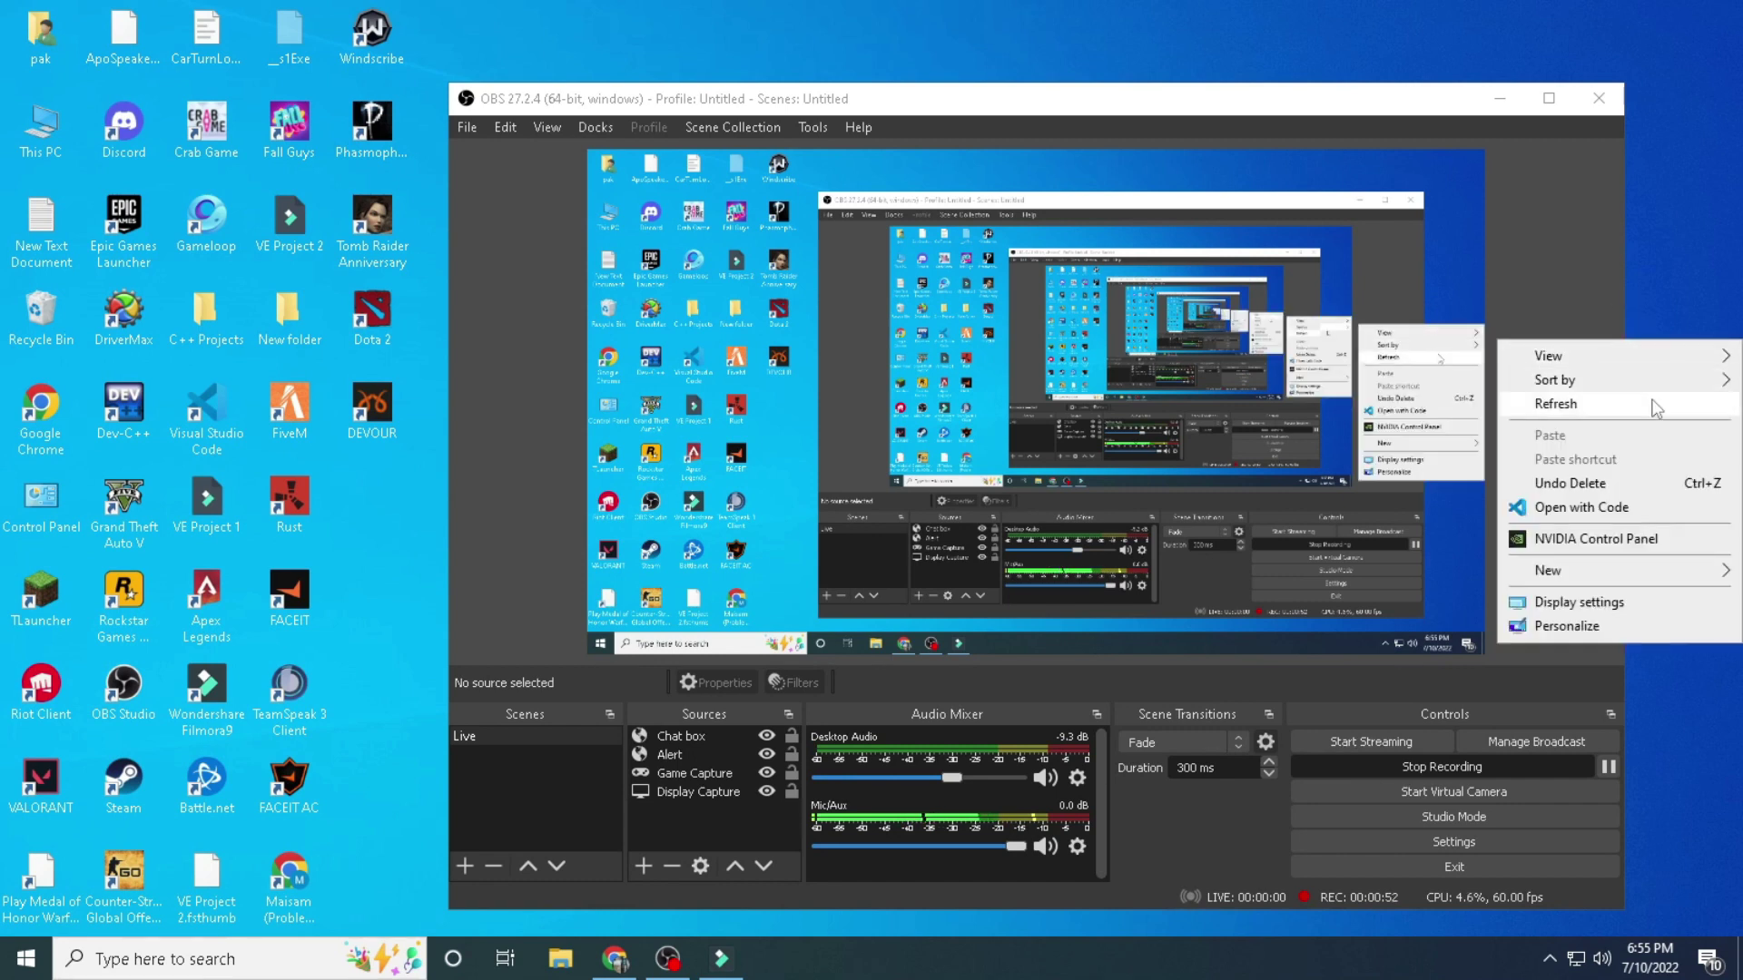
pyautogui.click(1643, 405)
pyautogui.rightClick(1660, 496)
pyautogui.click(1686, 556)
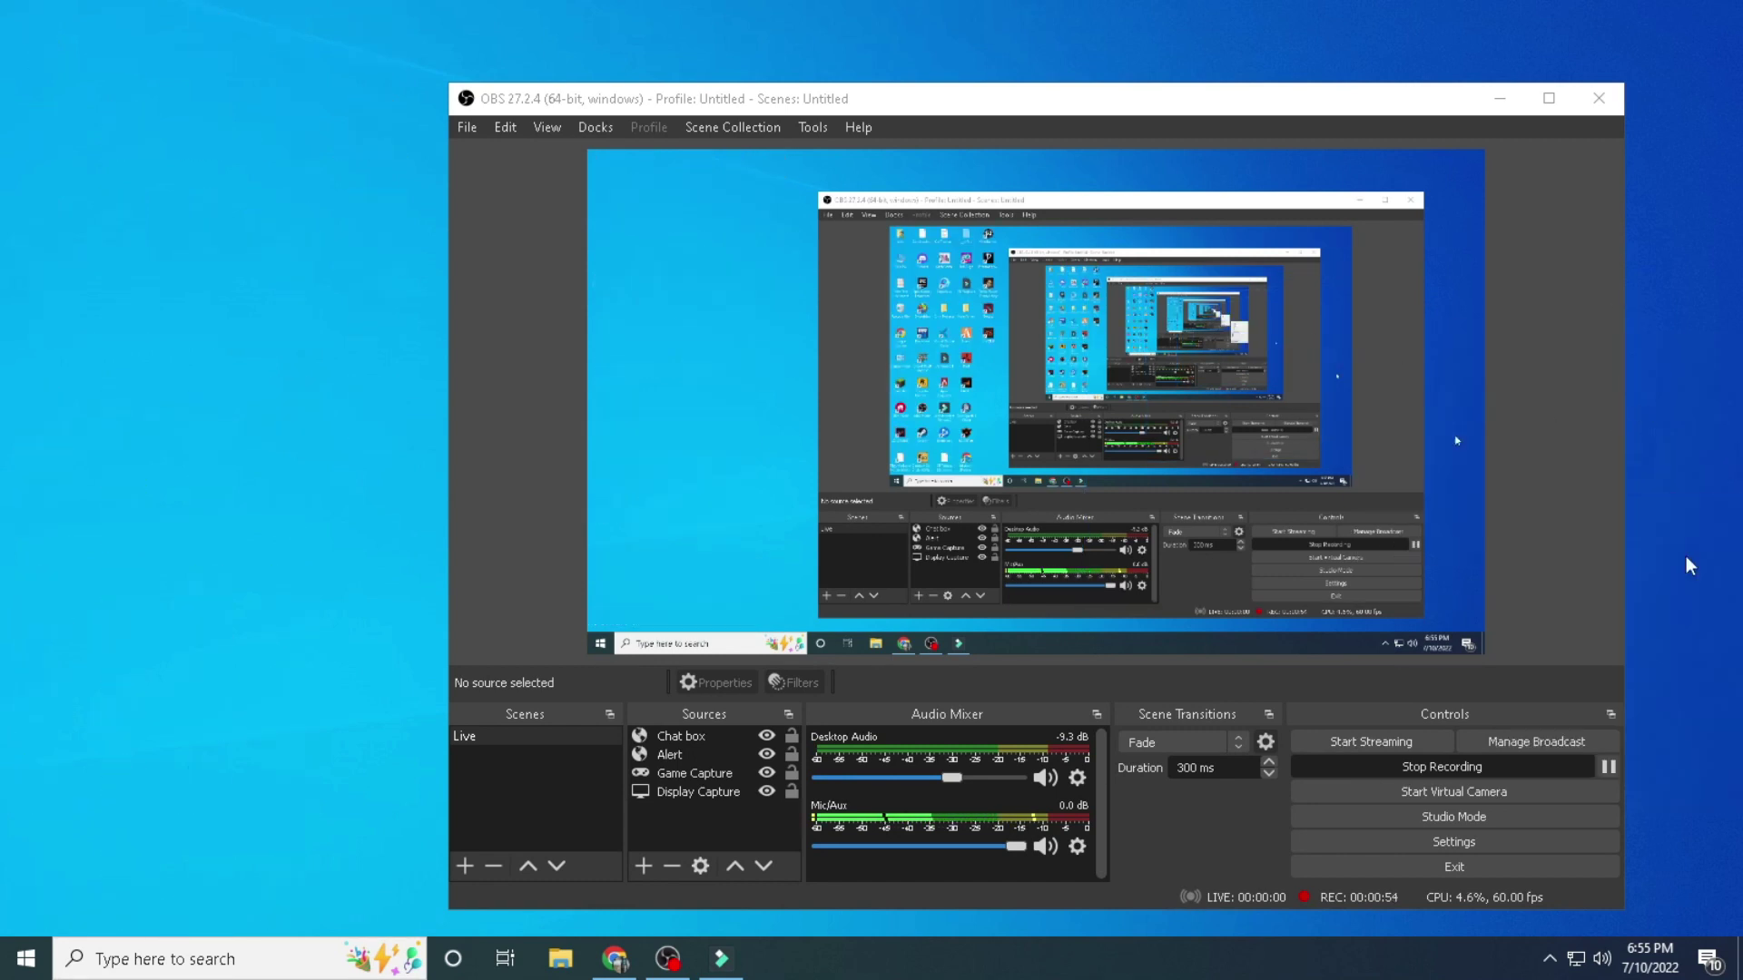
pyautogui.rightClick(1658, 514)
pyautogui.click(1665, 570)
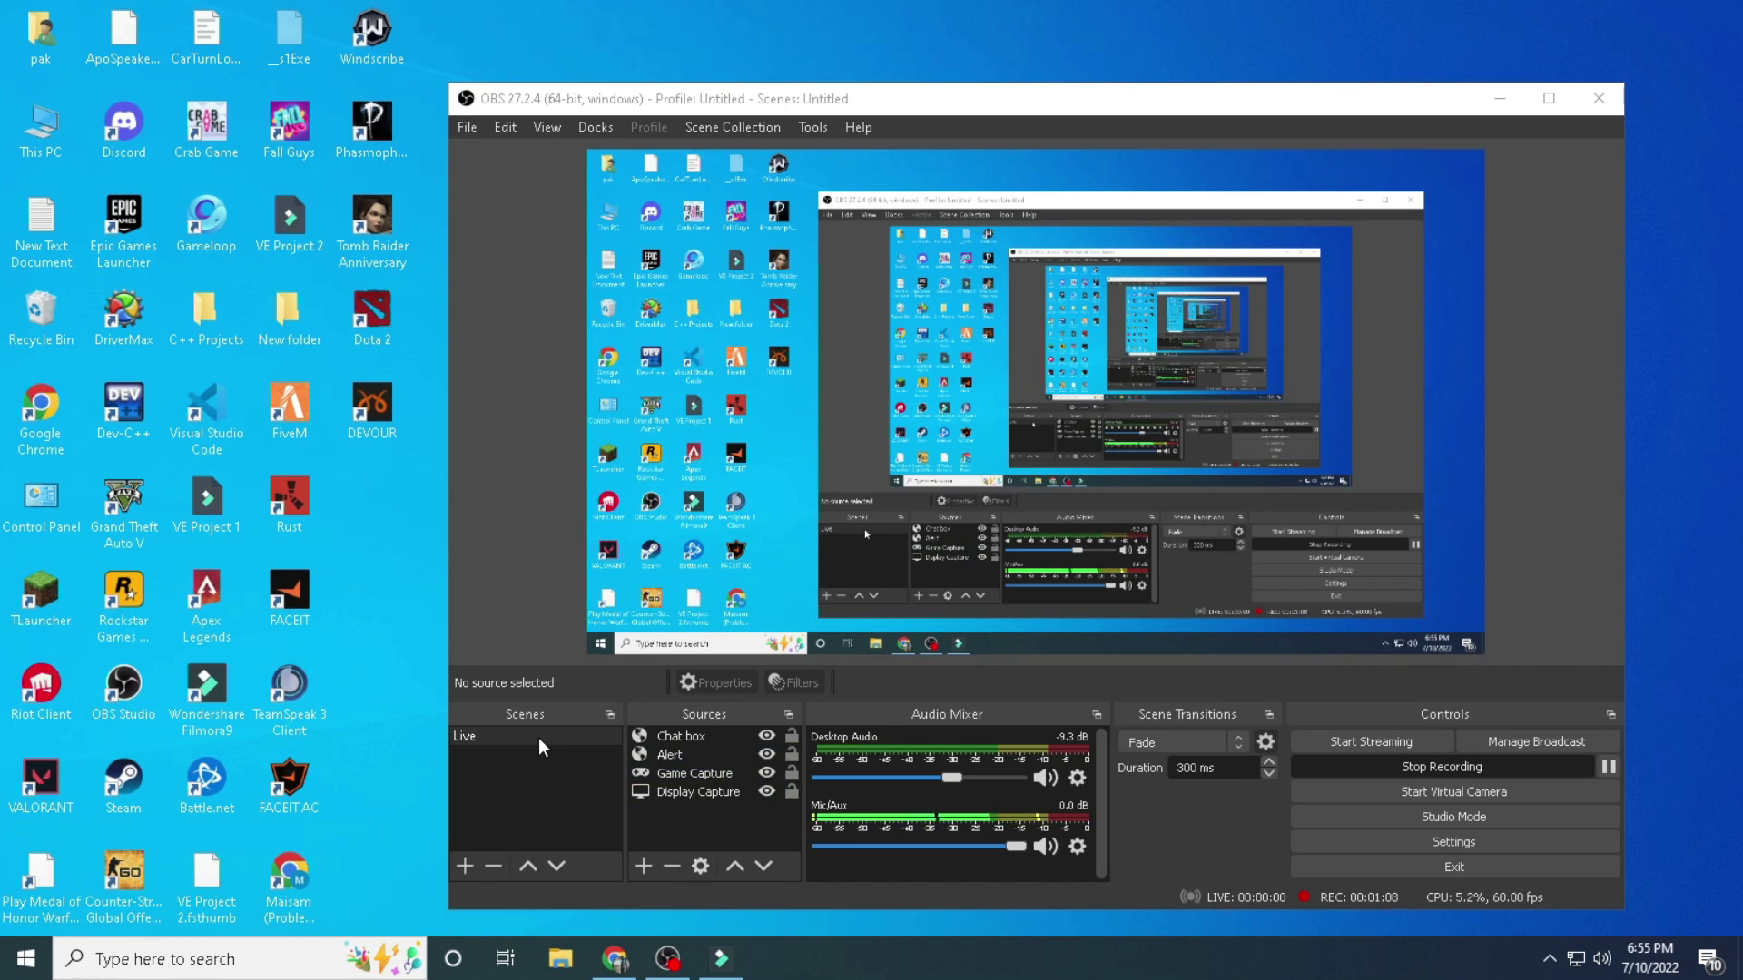
# - Add a new scene named "Starting intro"
pyautogui.click(464, 880)
pyautogui.click(464, 873)
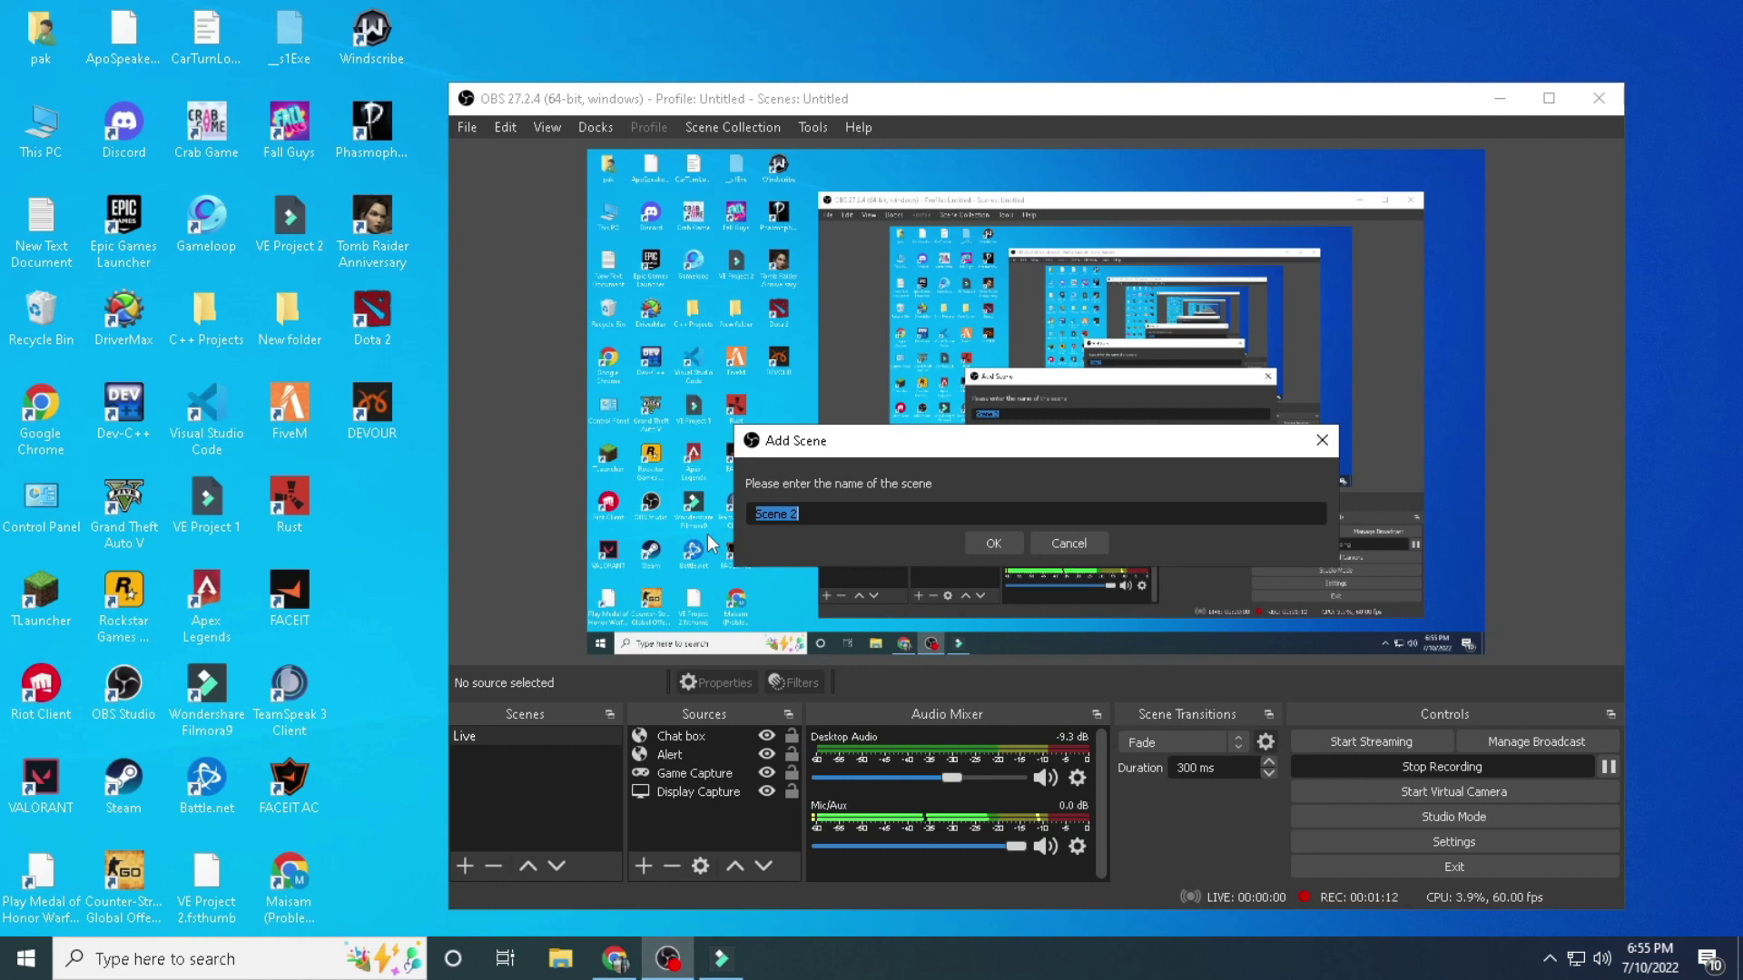
pyautogui.write('Starting intro')
pyautogui.click(1011, 545)
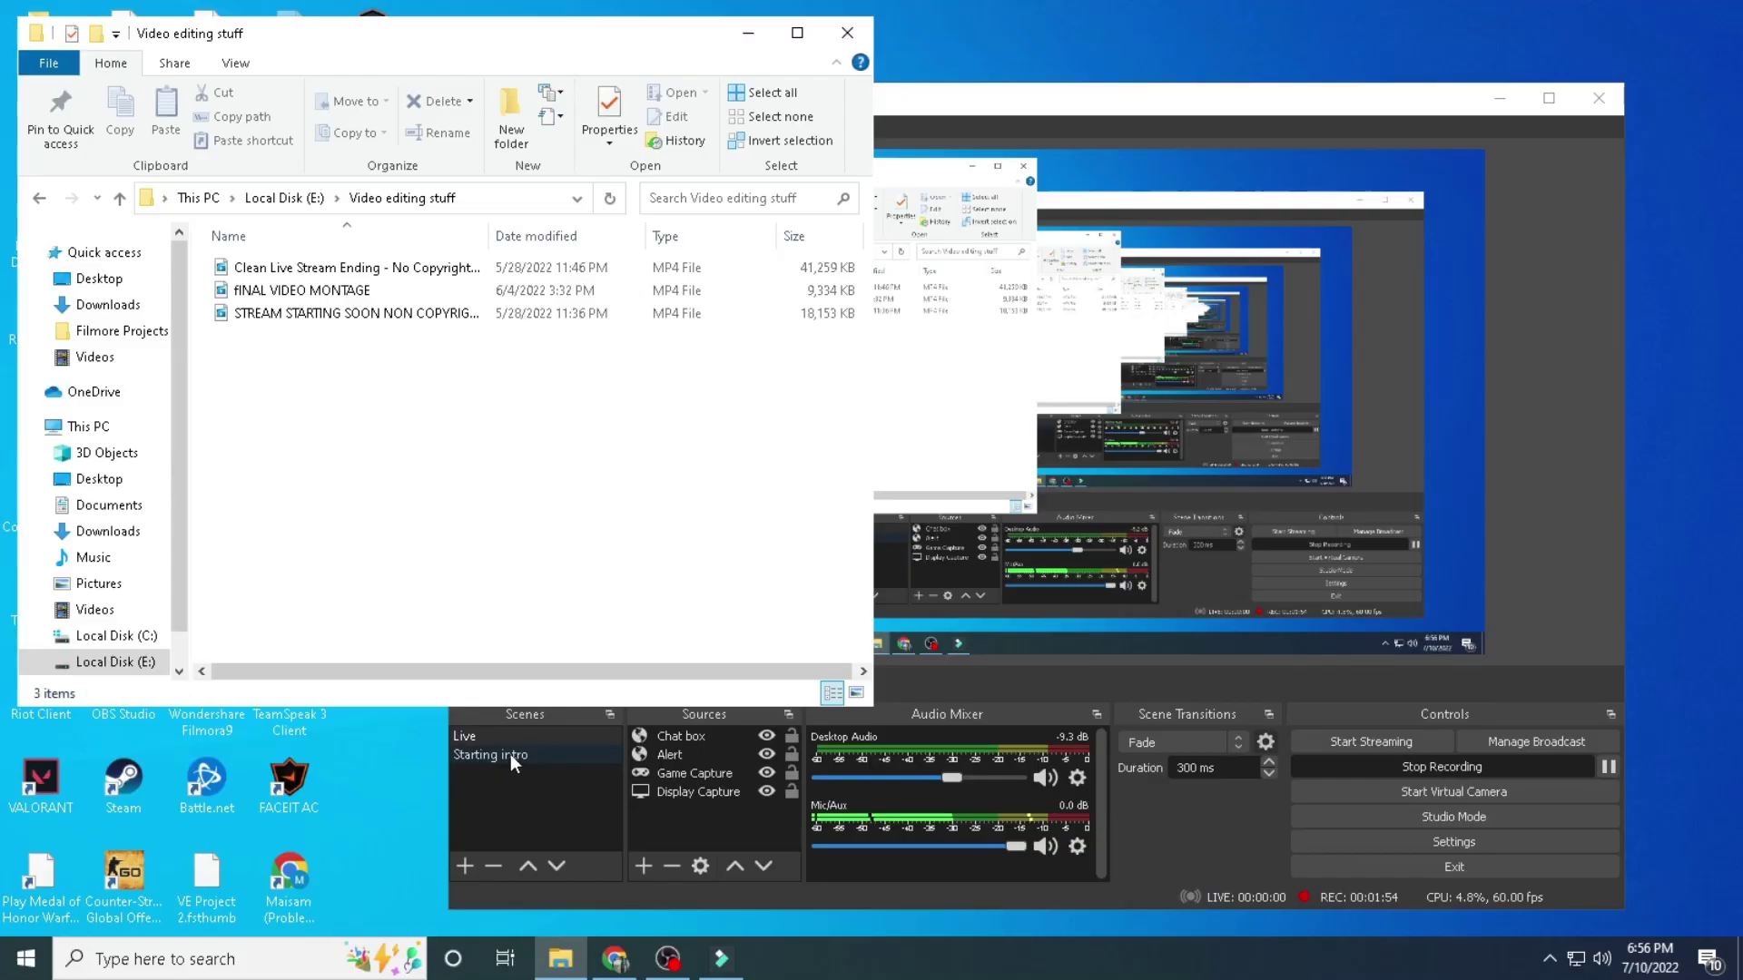
pyautogui.rightClick(1704, 391)
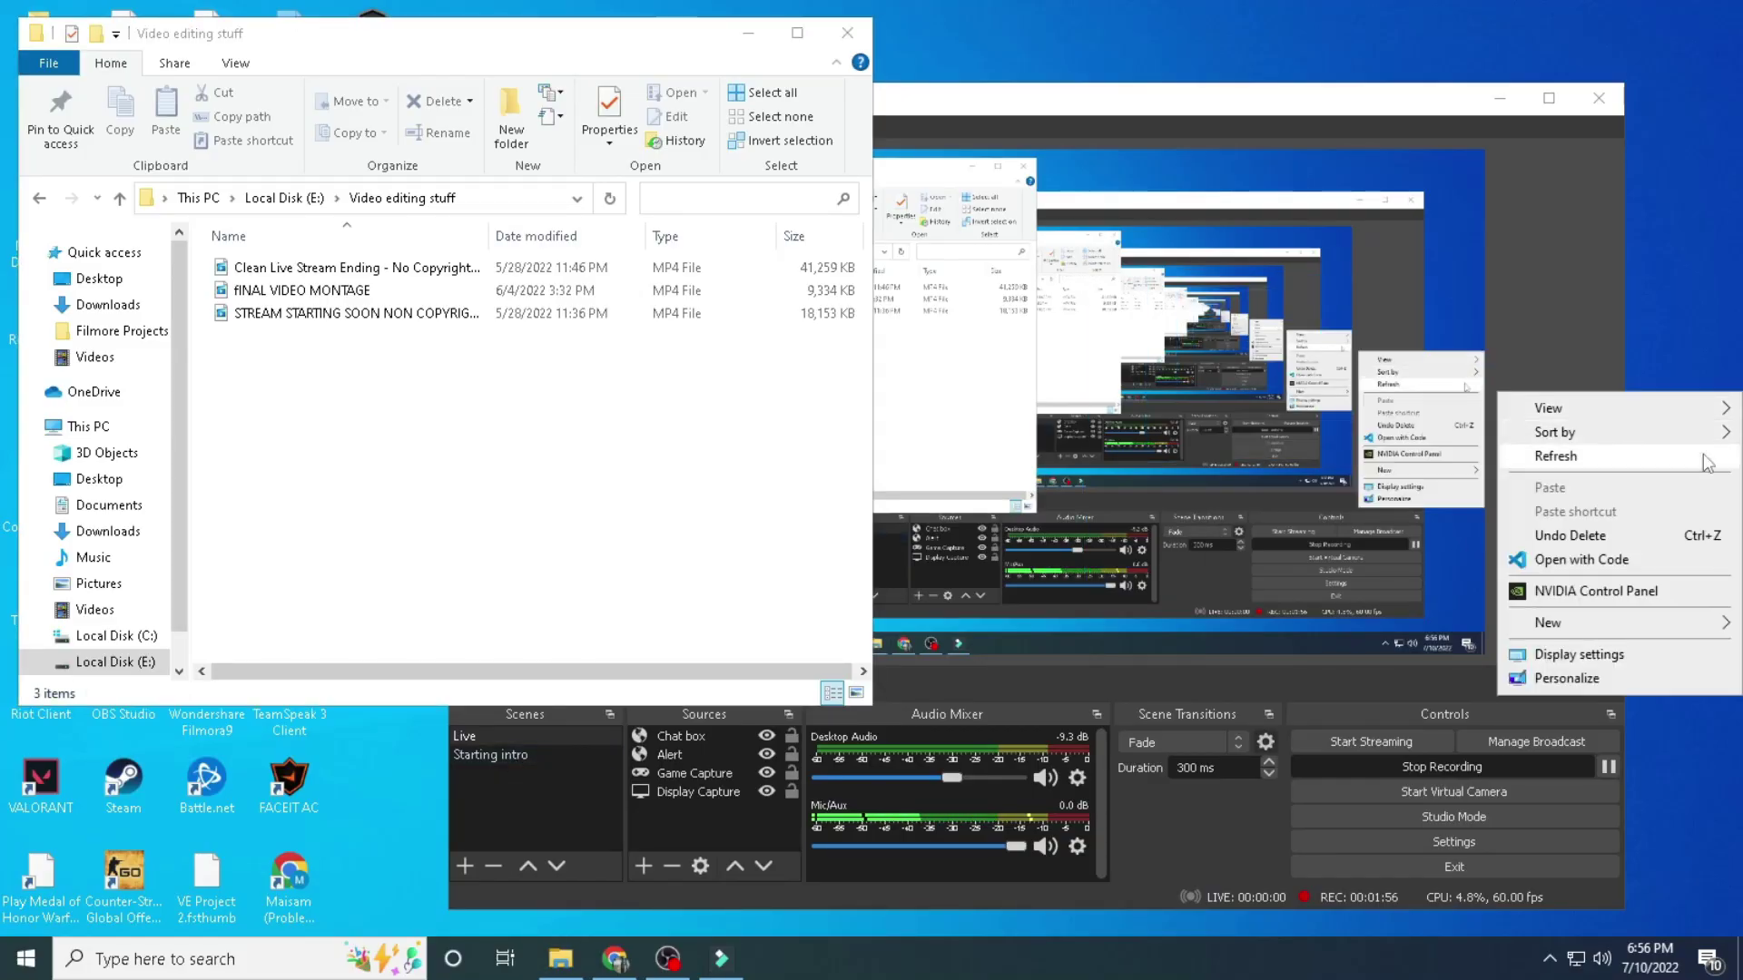
pyautogui.click(1706, 463)
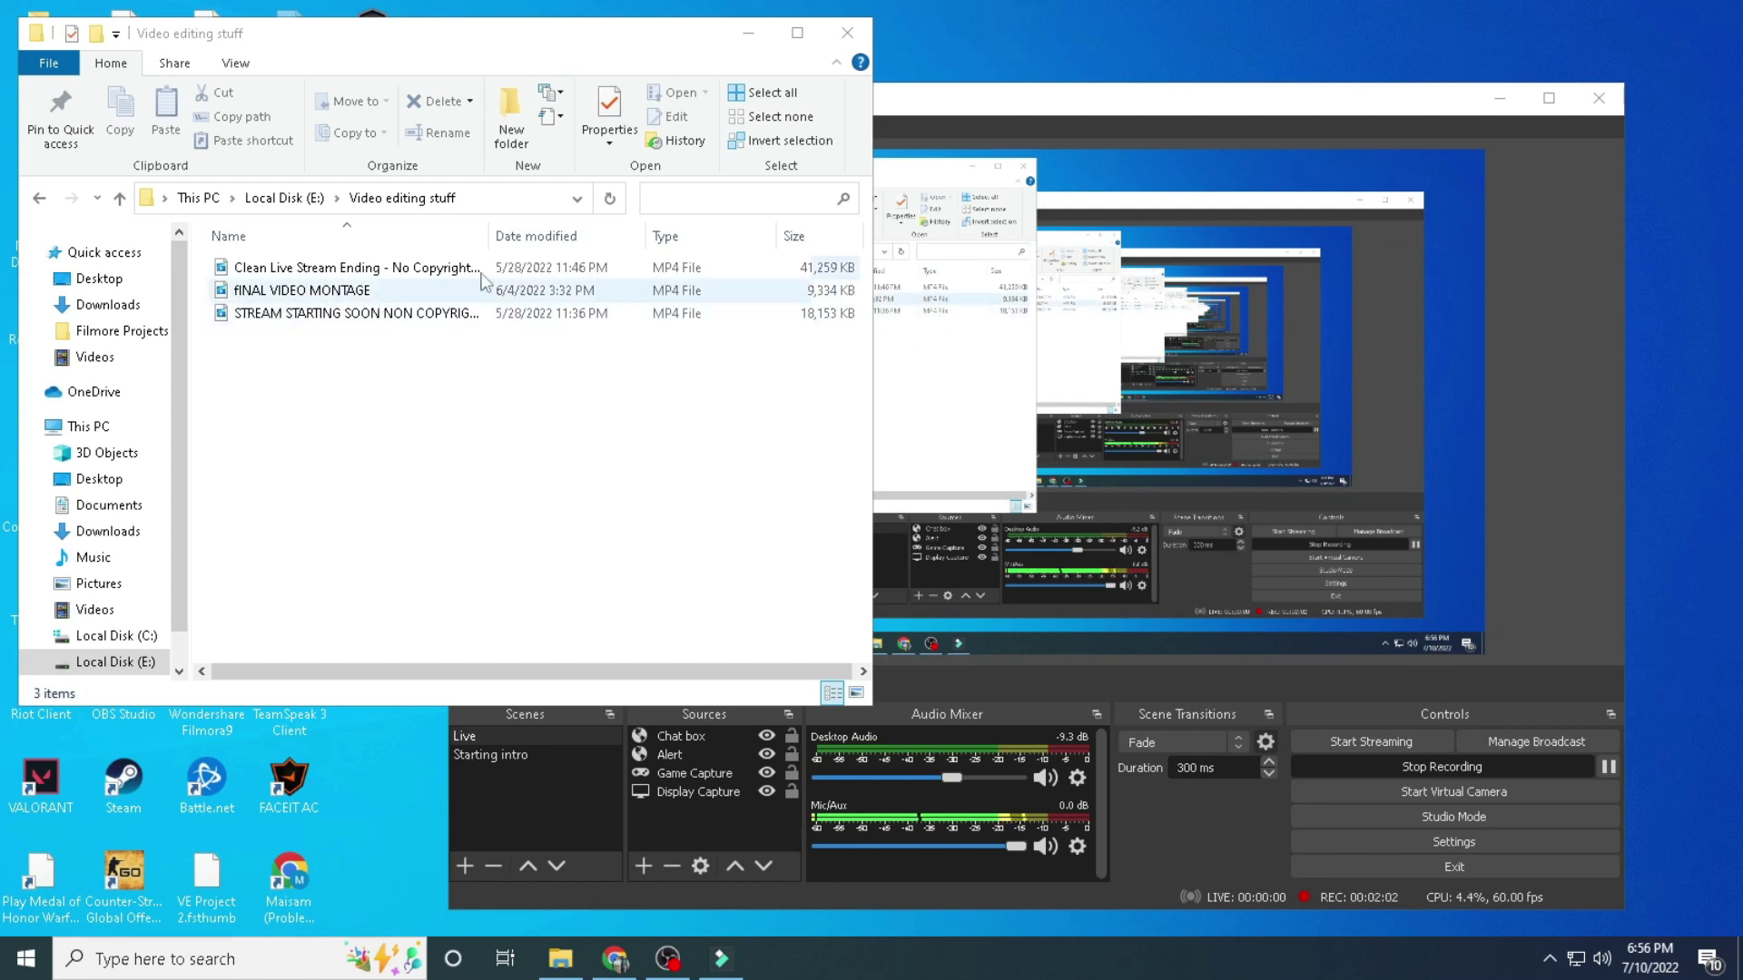
pyautogui.rightClick(1655, 209)
pyautogui.click(1554, 257)
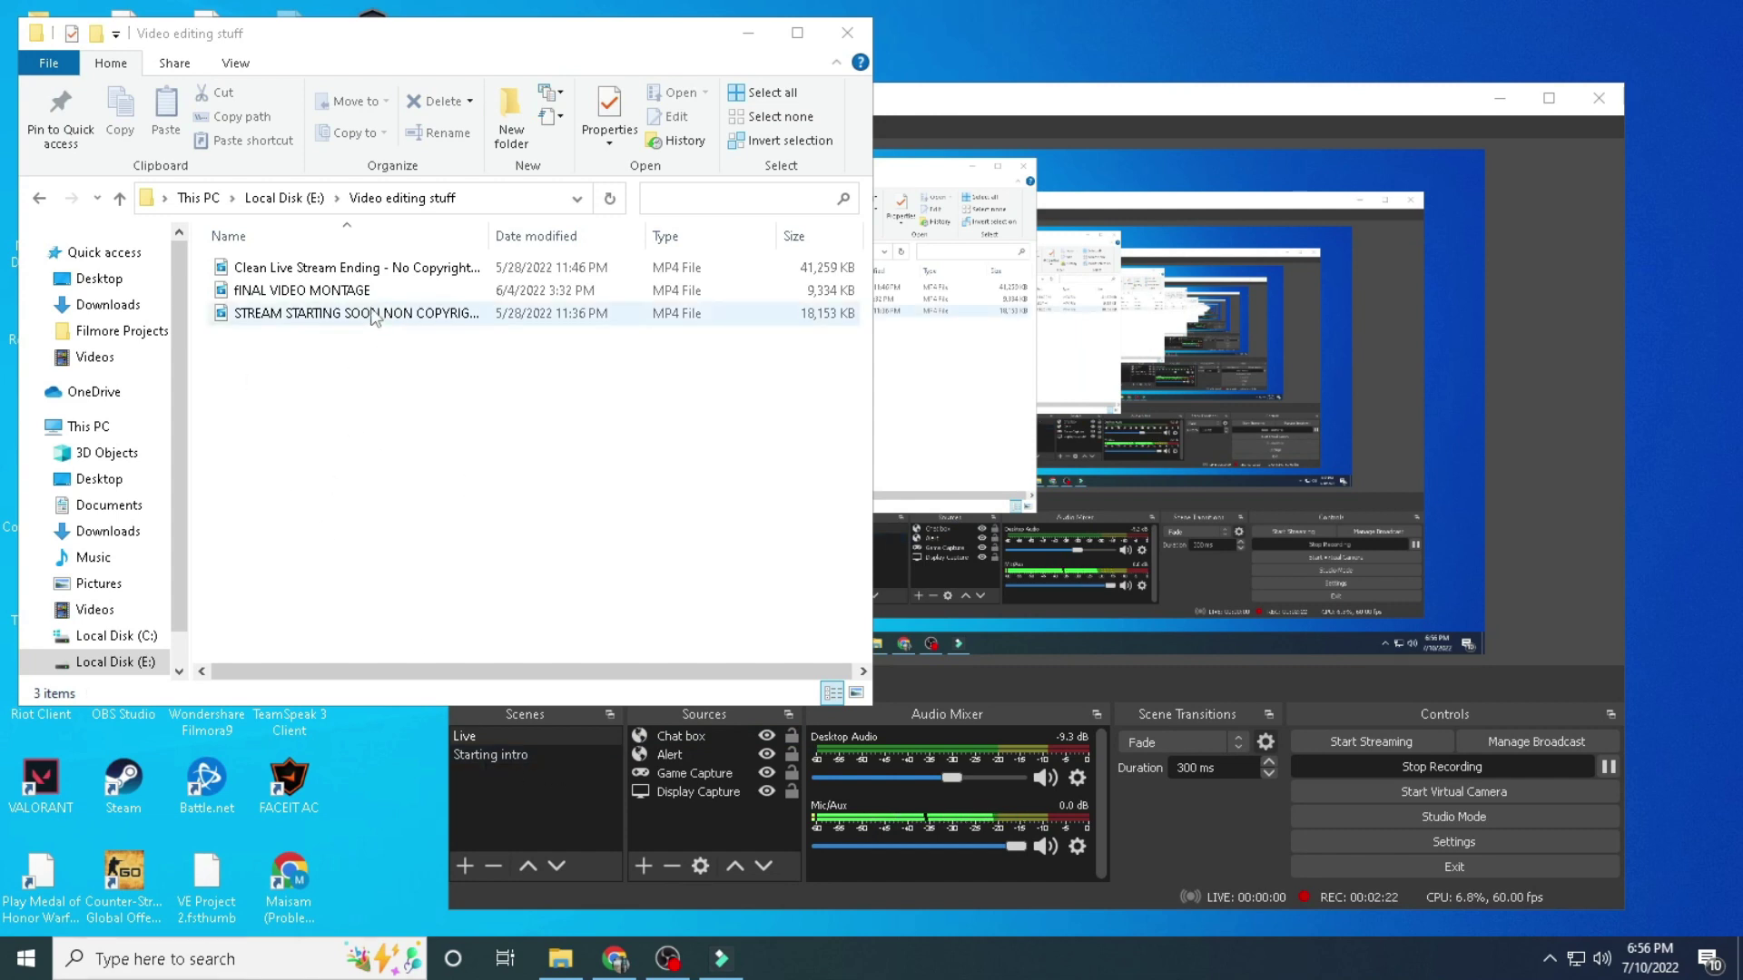
# - Switch to the Starting intro scene
pyautogui.click(491, 757)
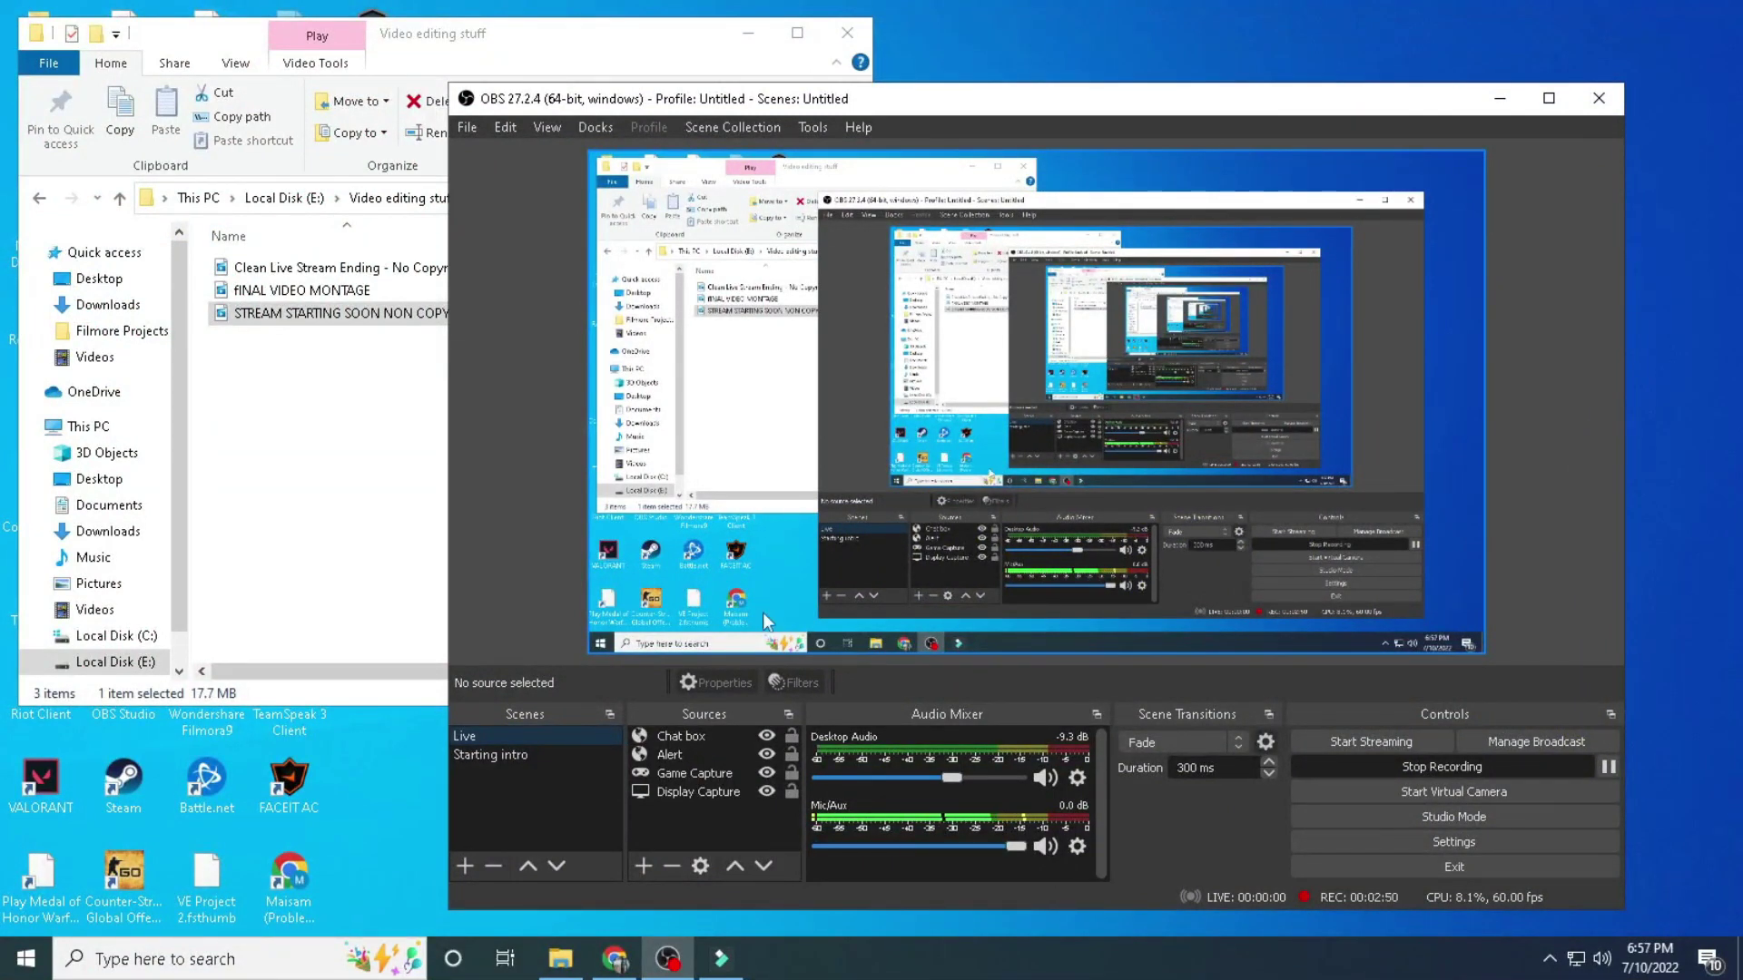
pyautogui.rightClick(1074, 48)
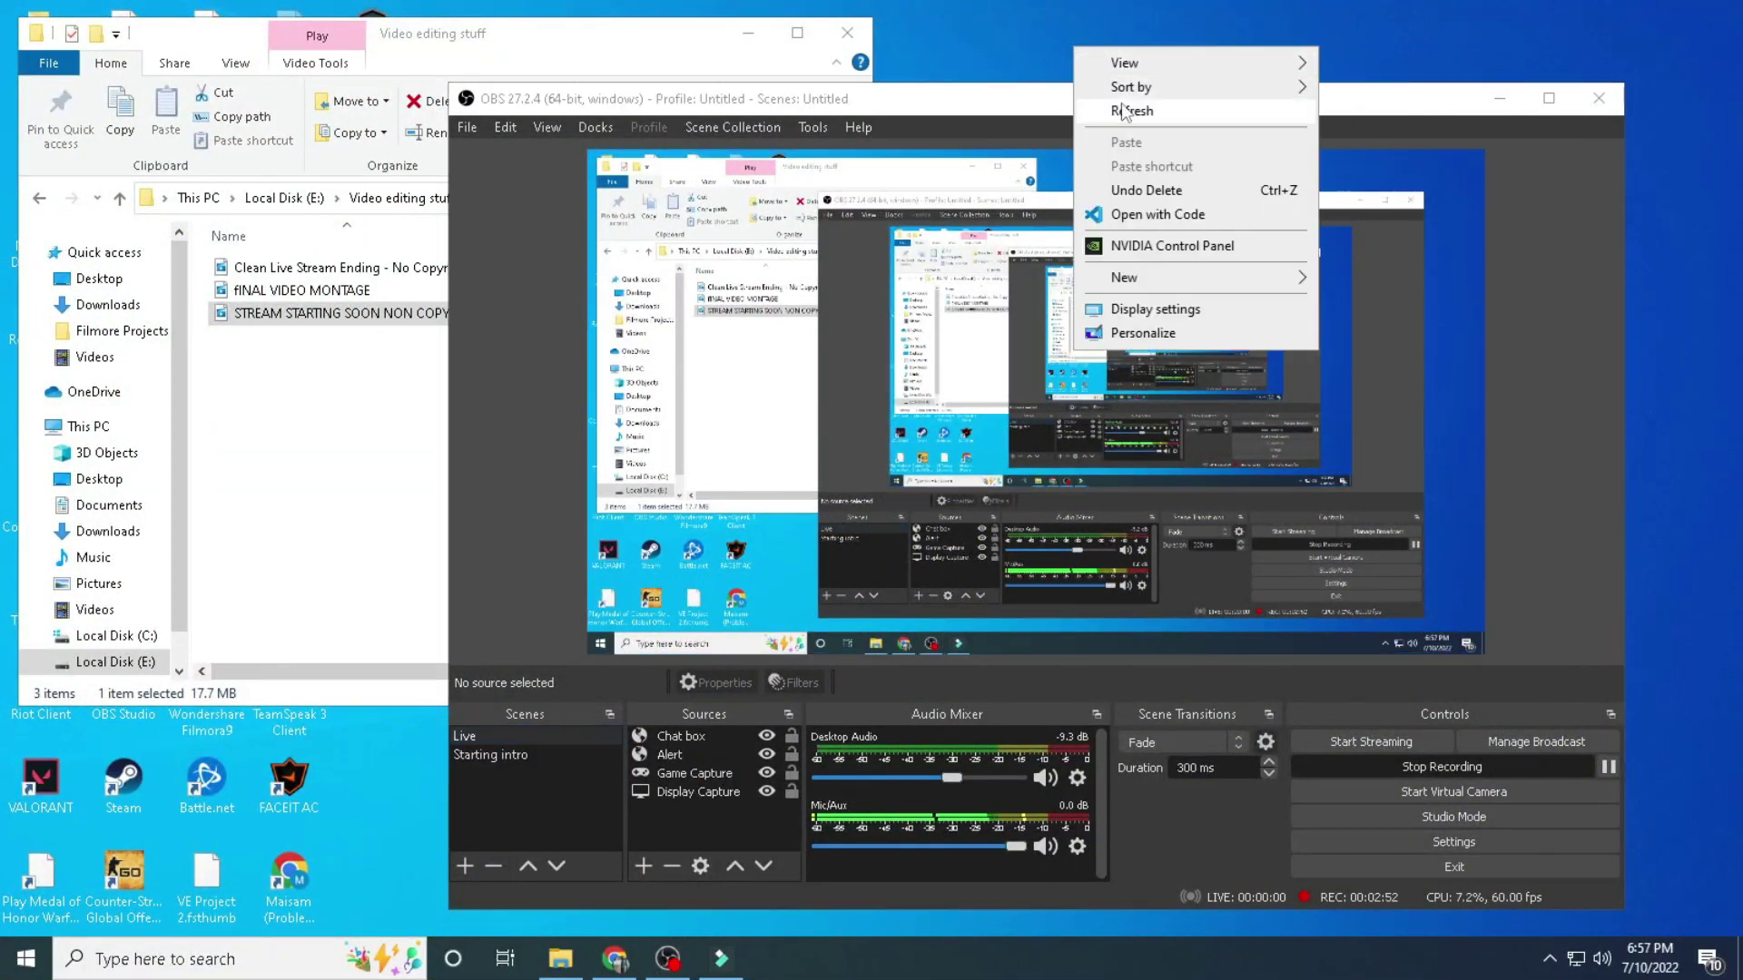
pyautogui.click(1080, 116)
pyautogui.rightClick(896, 41)
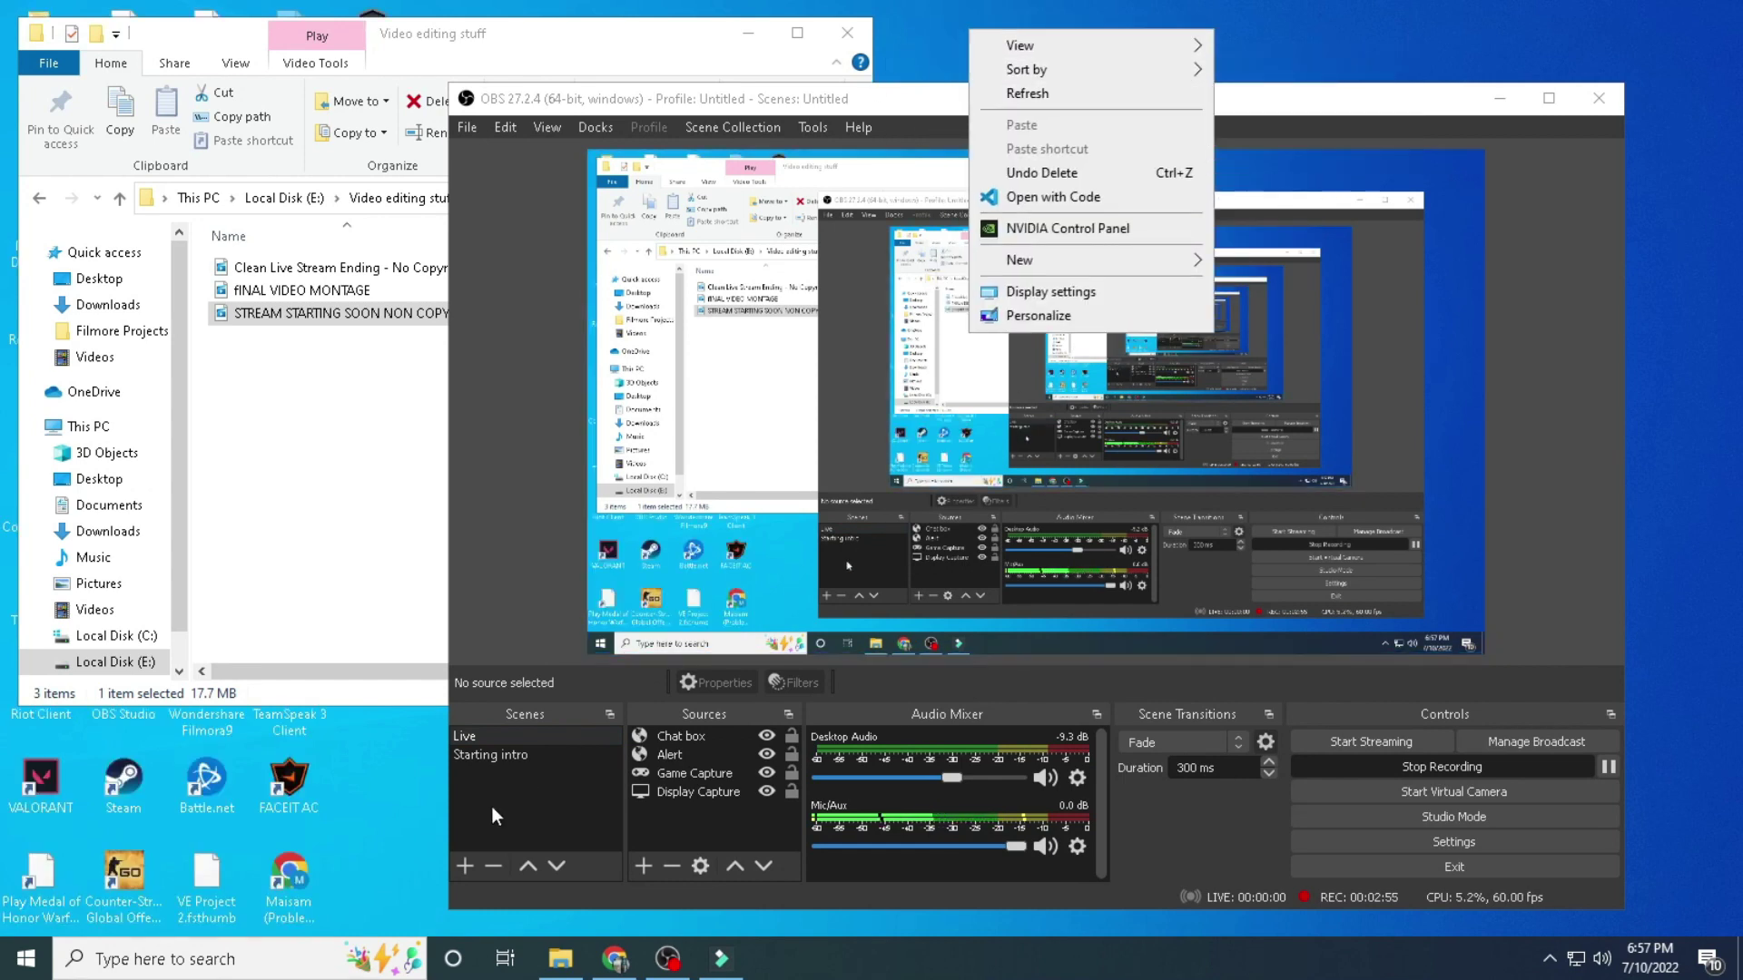
# - Add a new scene named "Ending scene"
pyautogui.click(465, 865)
pyautogui.write('Ending')
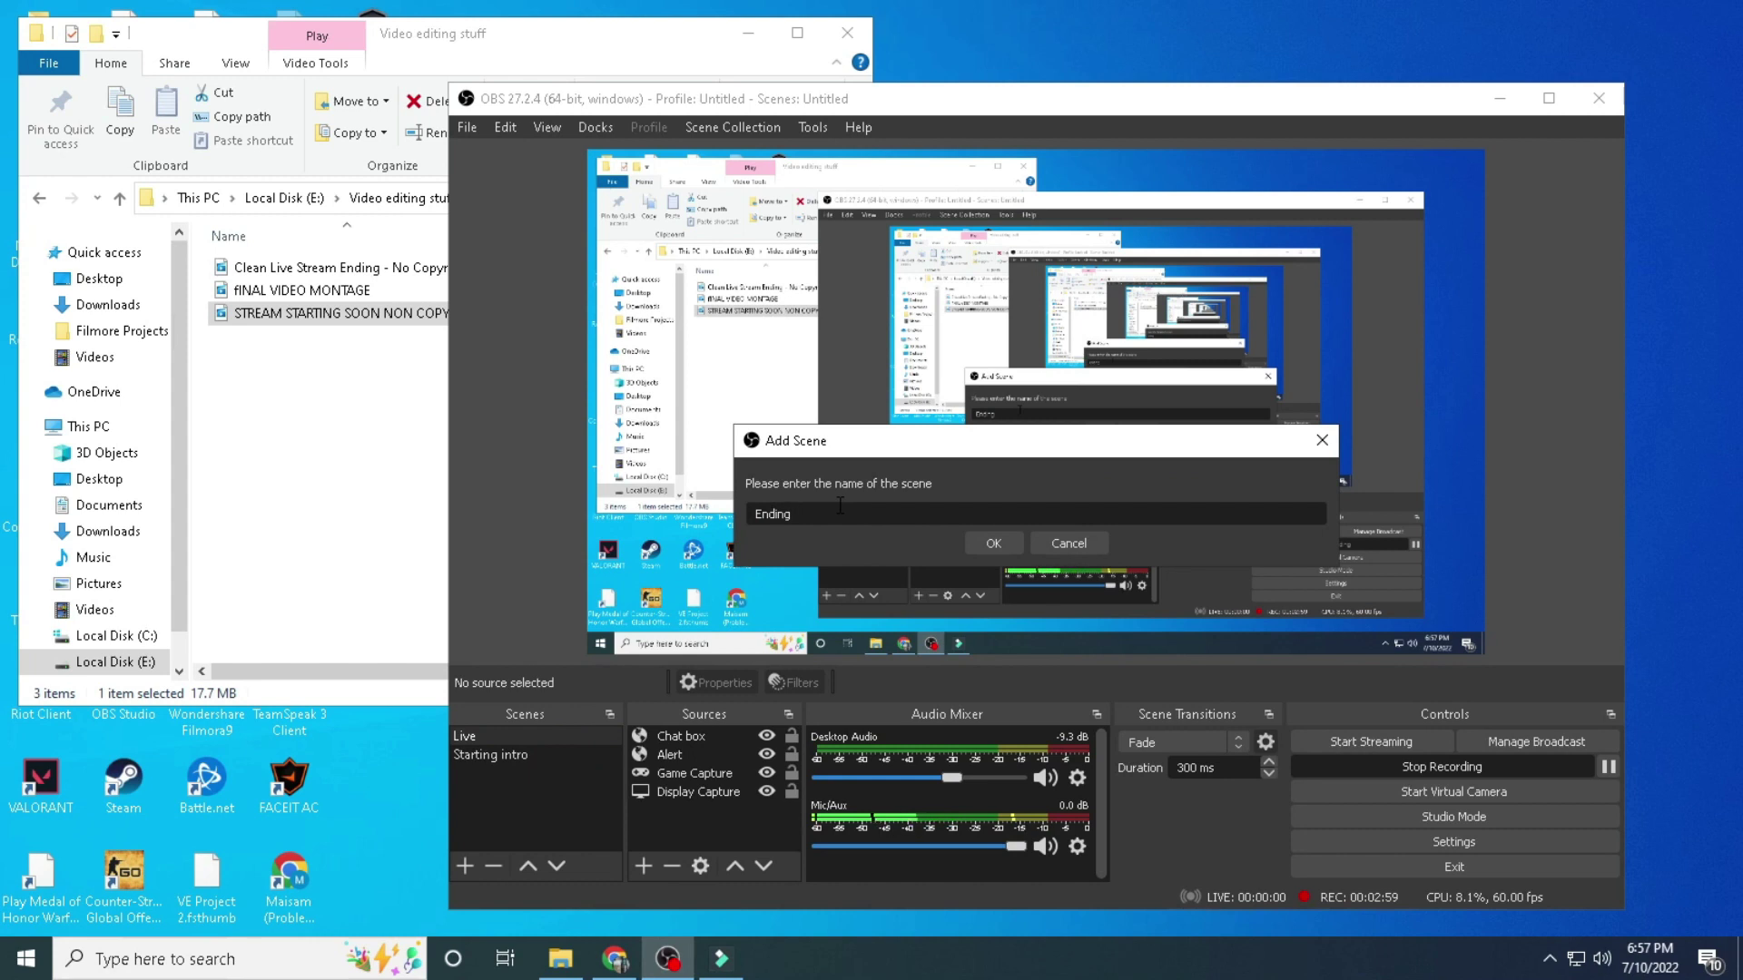
pyautogui.write(' scene')
pyautogui.click(969, 542)
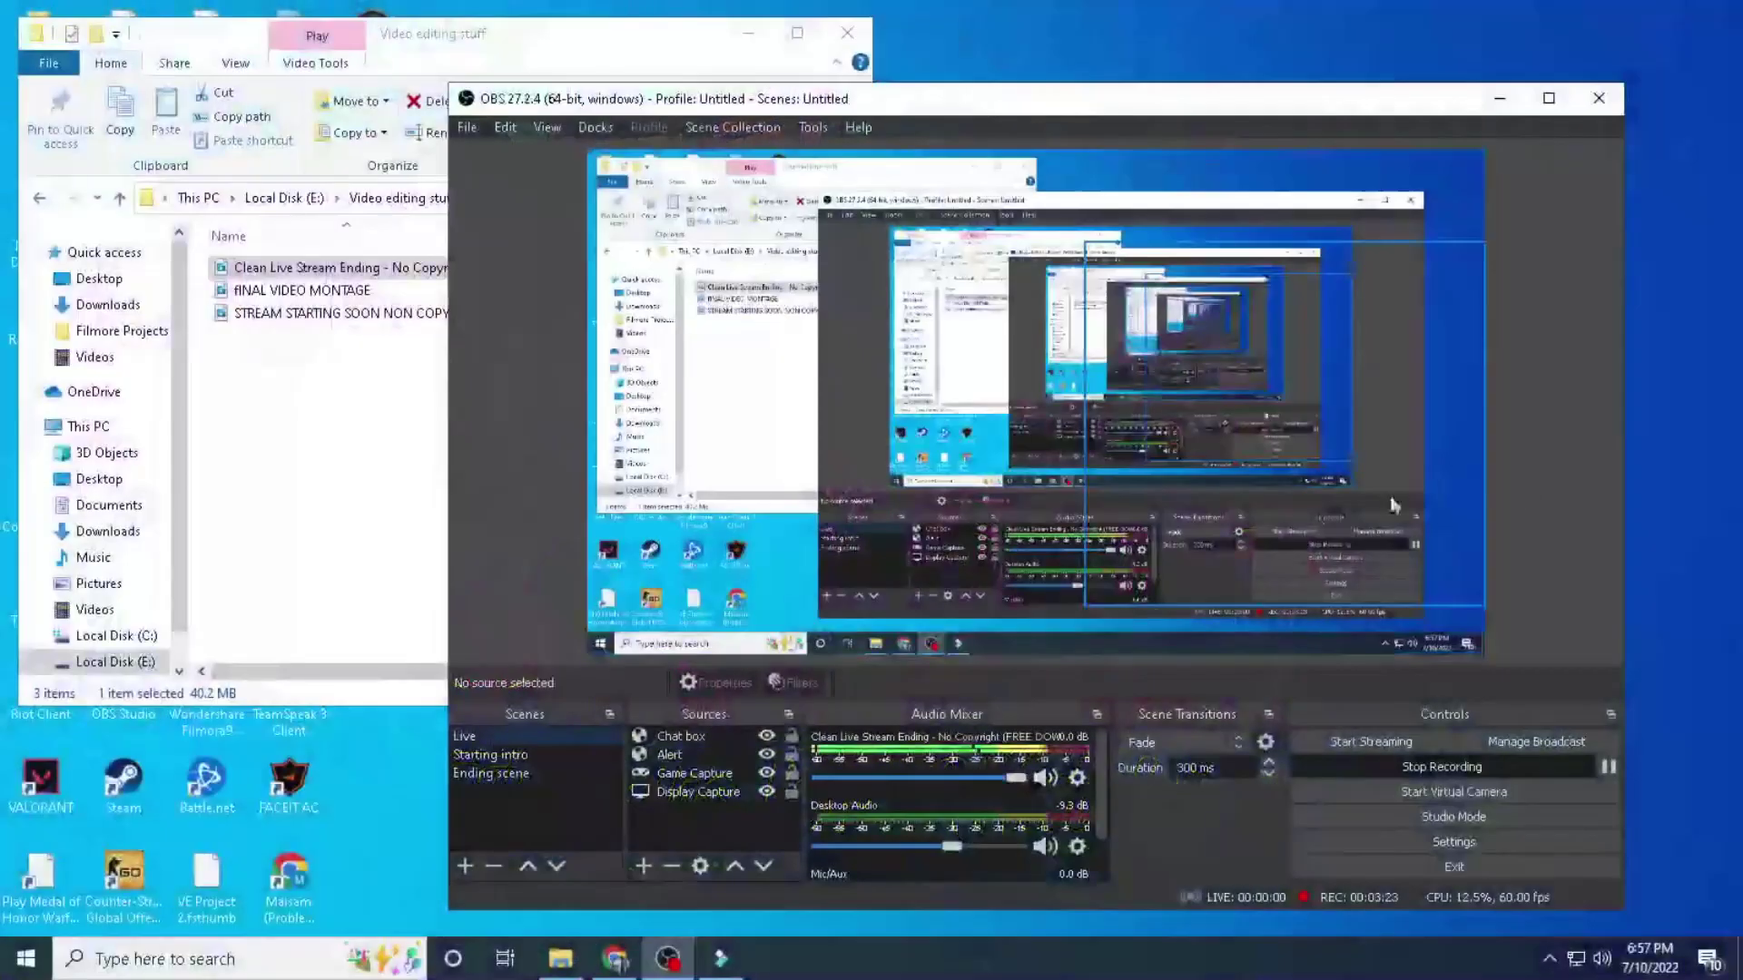
pyautogui.rightClick(1679, 479)
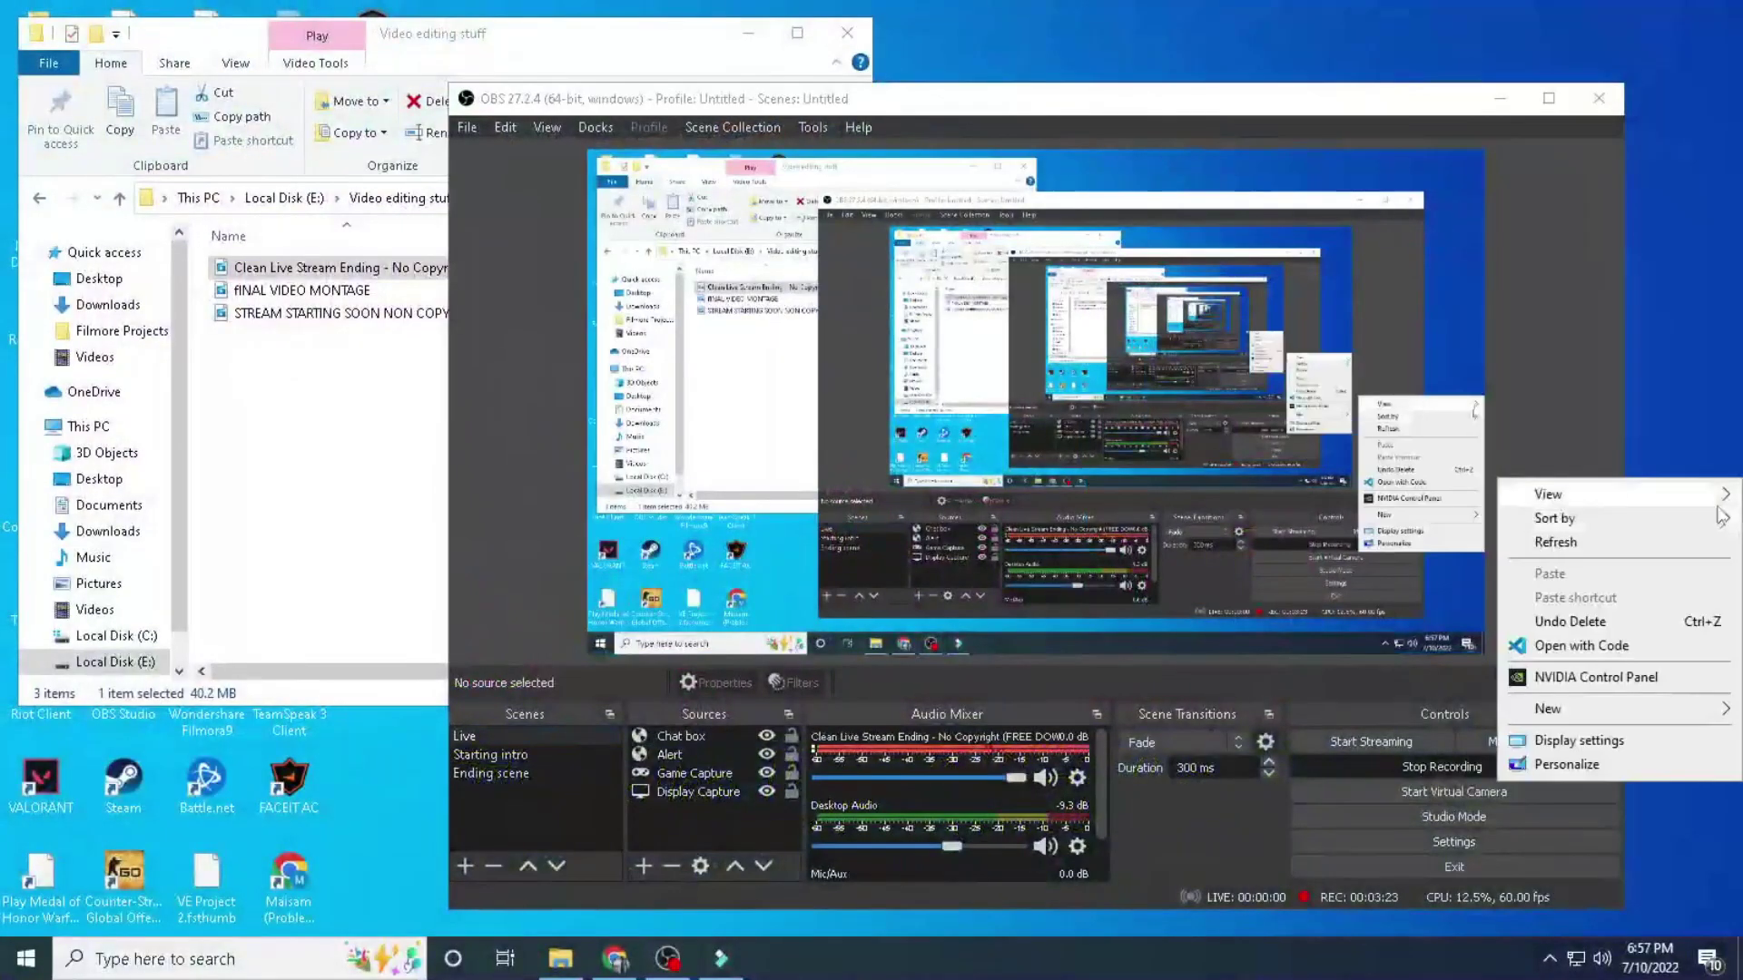
pyautogui.click(1688, 545)
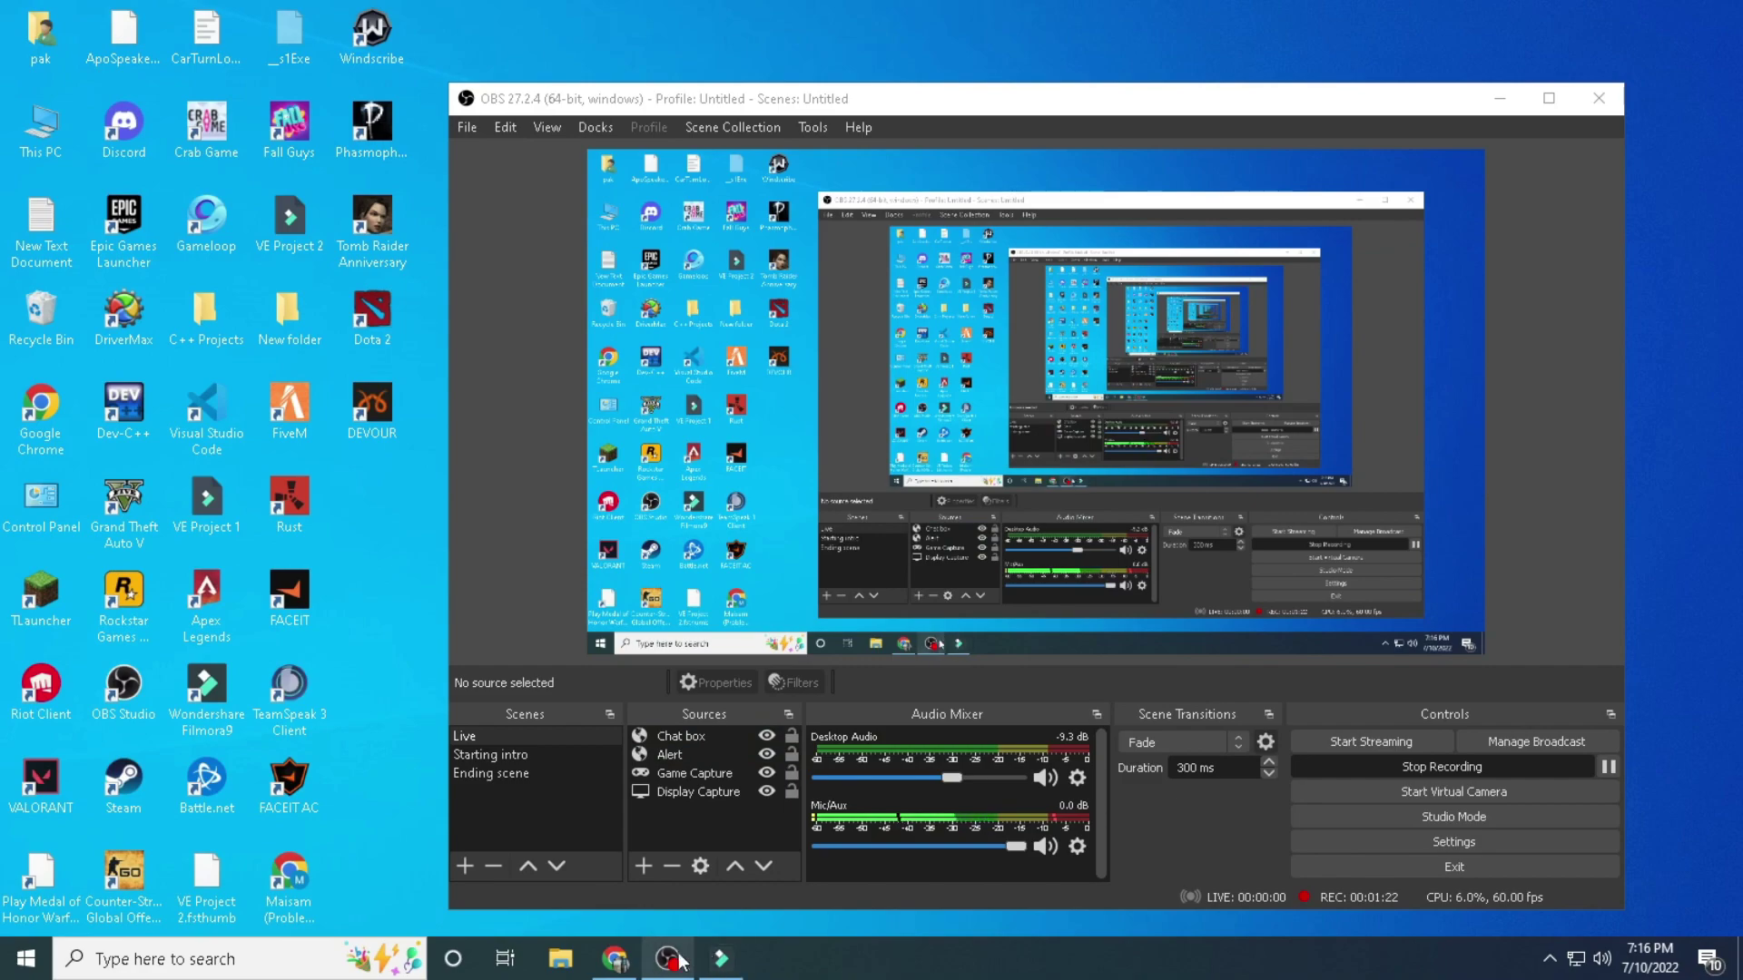
# - Switch to Chrome and open the Chat Box widget page from the Streamlabs widget gallery
pyautogui.click(633, 962)
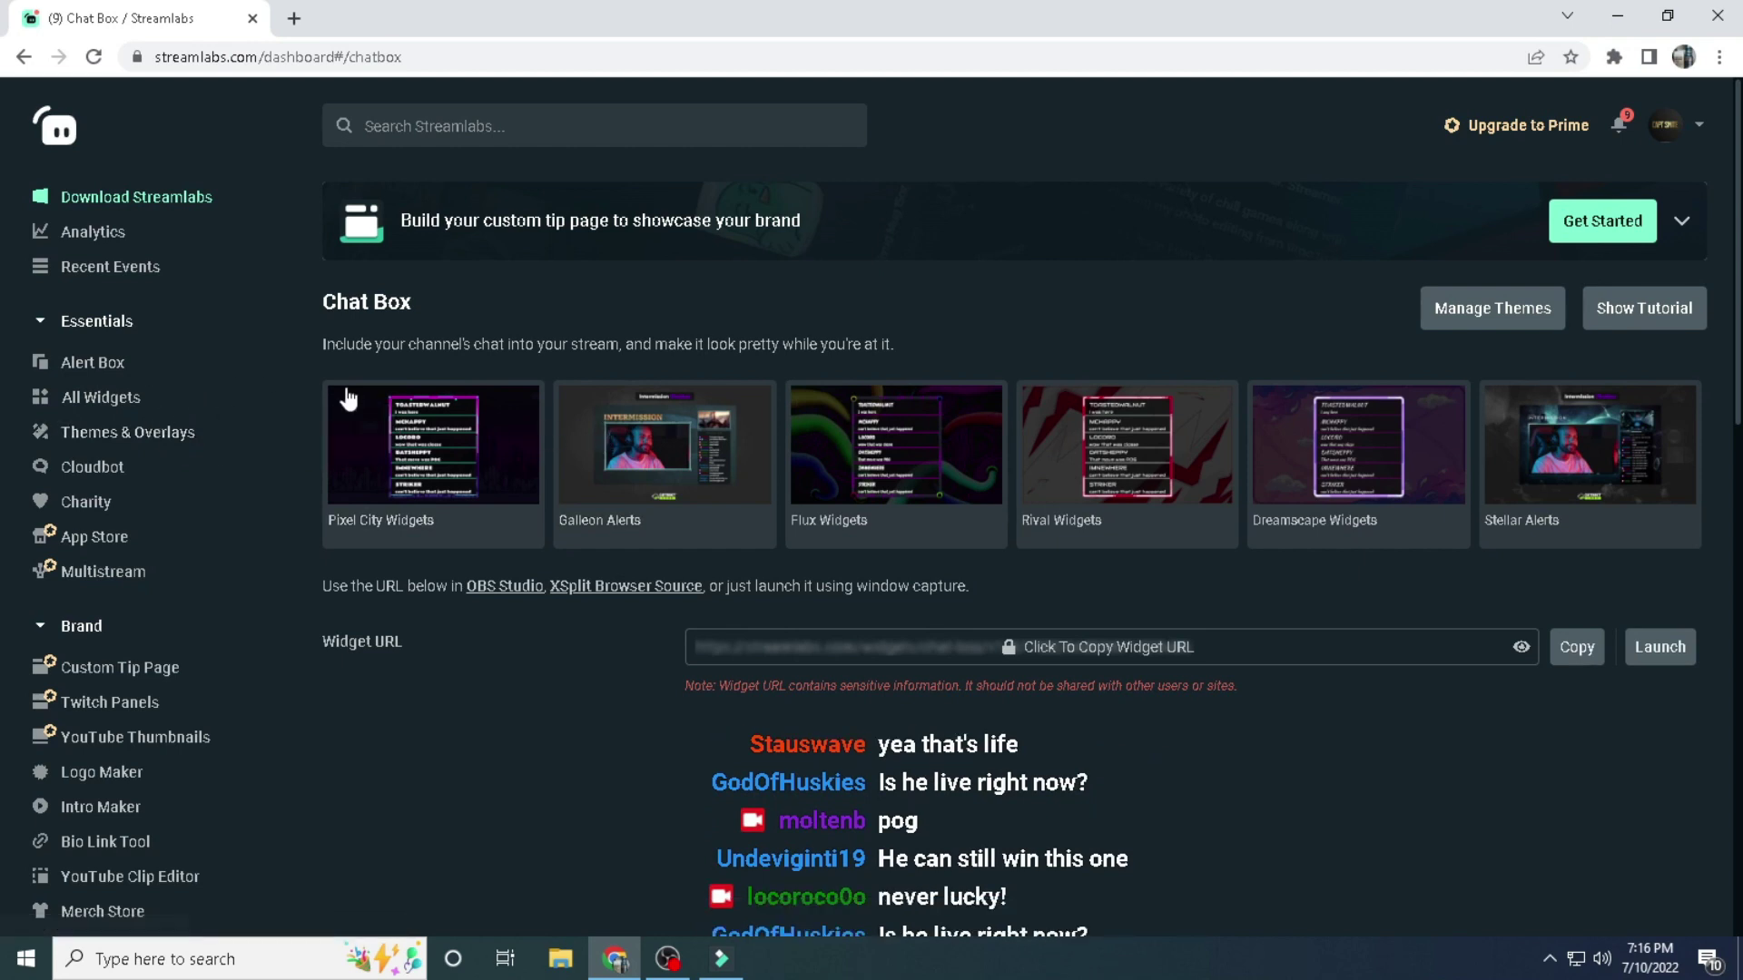
pyautogui.click(135, 413)
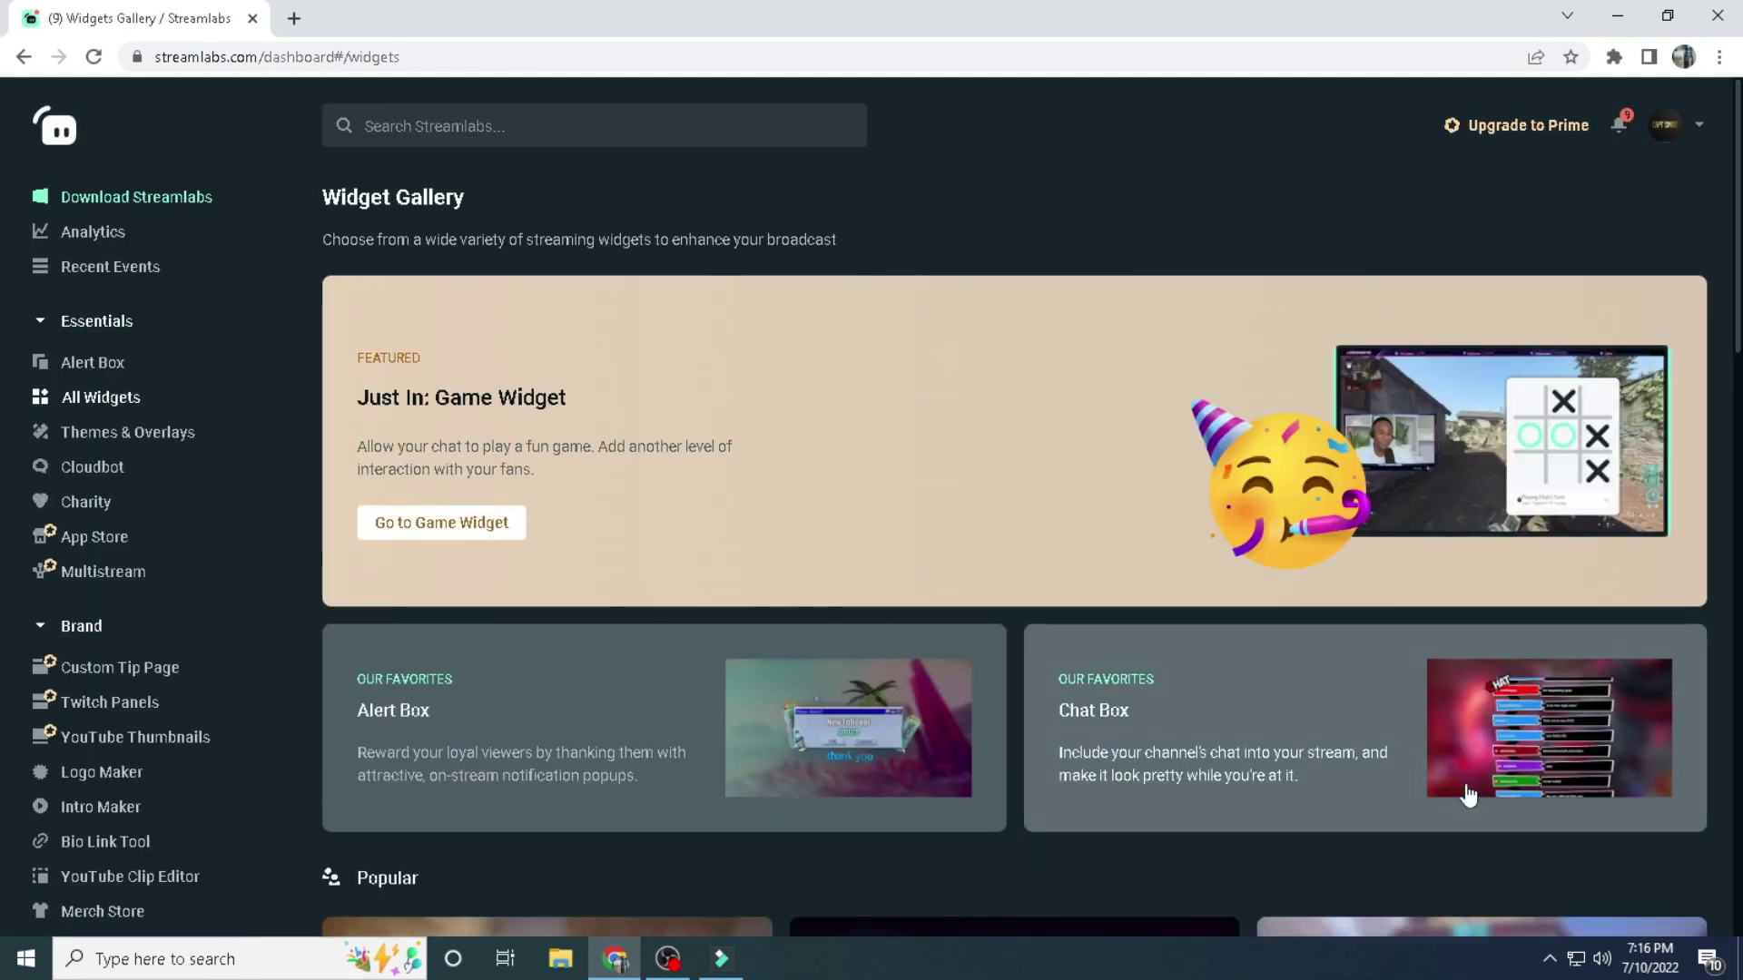
pyautogui.click(1235, 718)
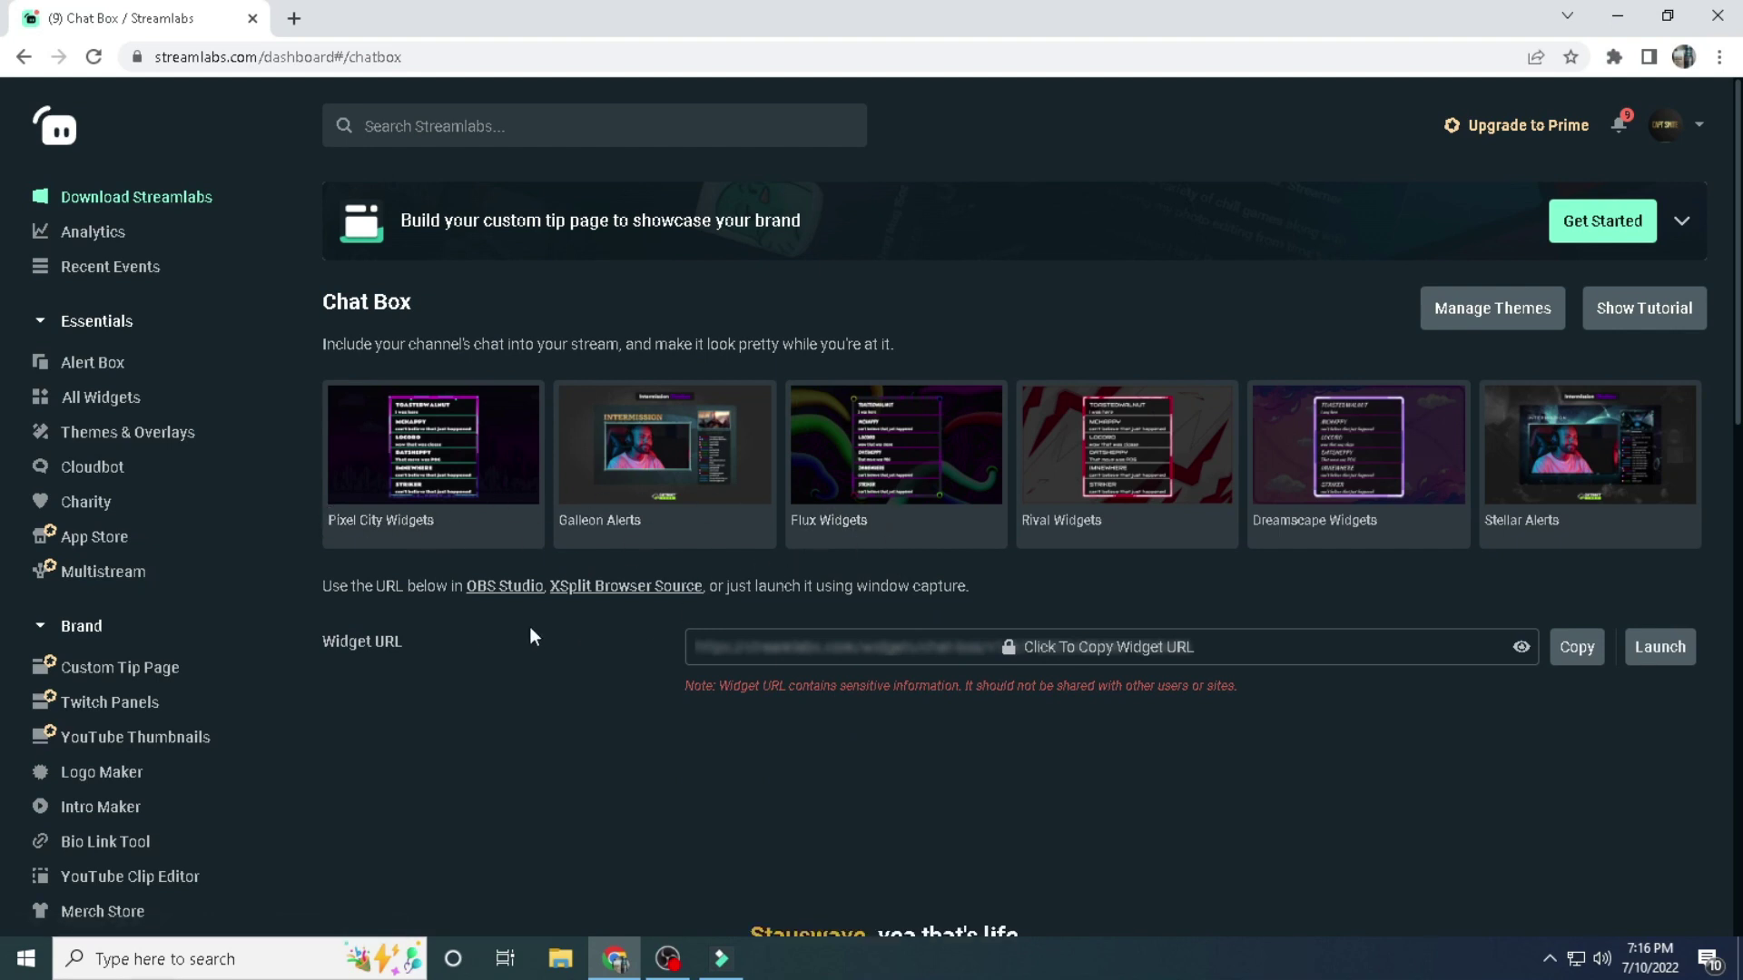
# - Examine the Chat Box settings for theme, badges, emotes, colors, font size, message hiding and muted chatters
pyautogui.scroll(-5, 530, 628)
pyautogui.scroll(-4, 772, 617)
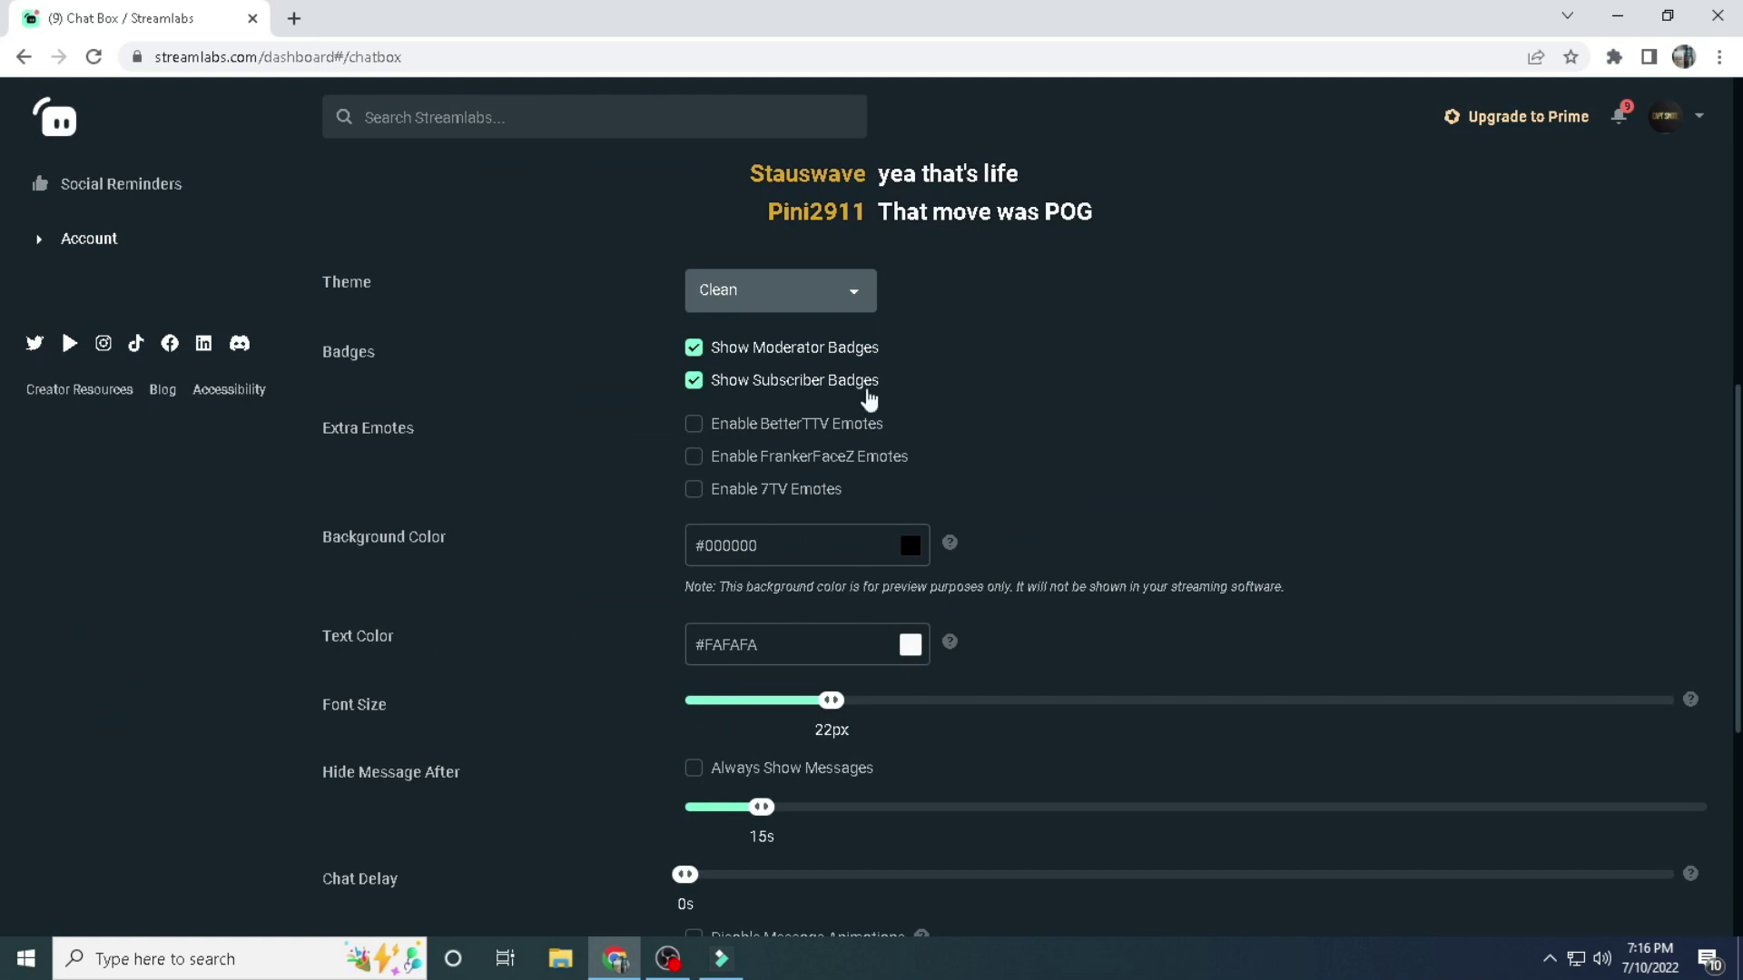
pyautogui.scroll(-4, 917, 441)
pyautogui.scroll(4, 1164, 556)
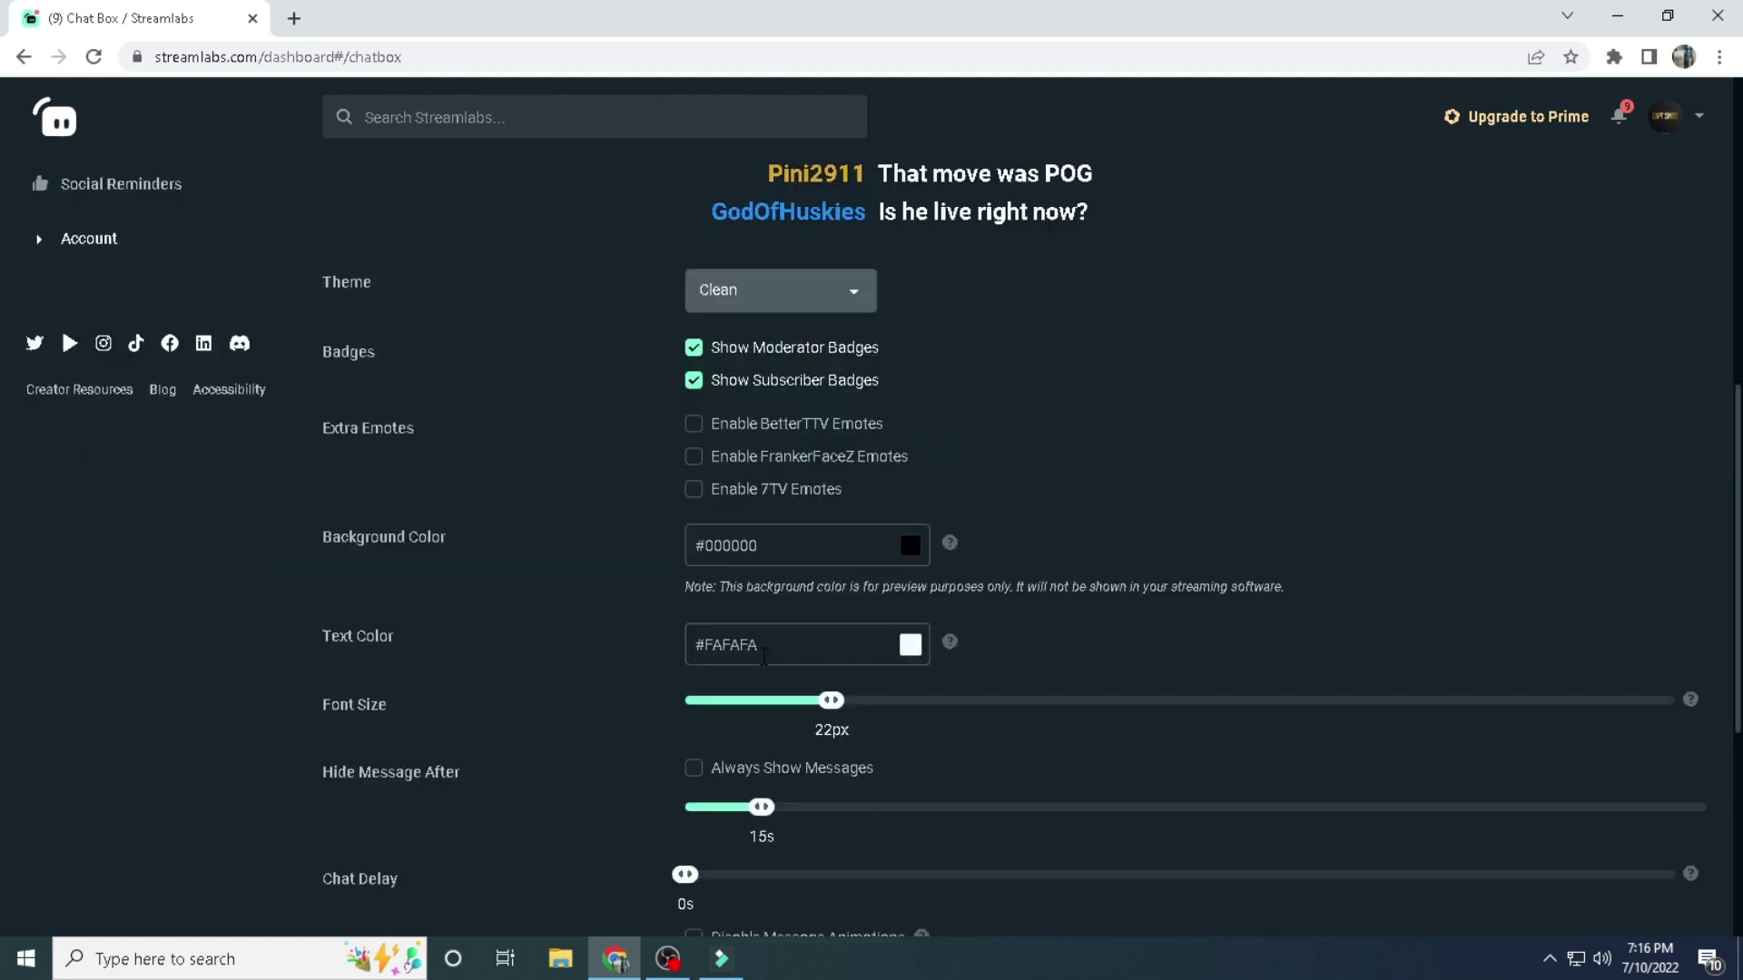
pyautogui.scroll(-6, 627, 562)
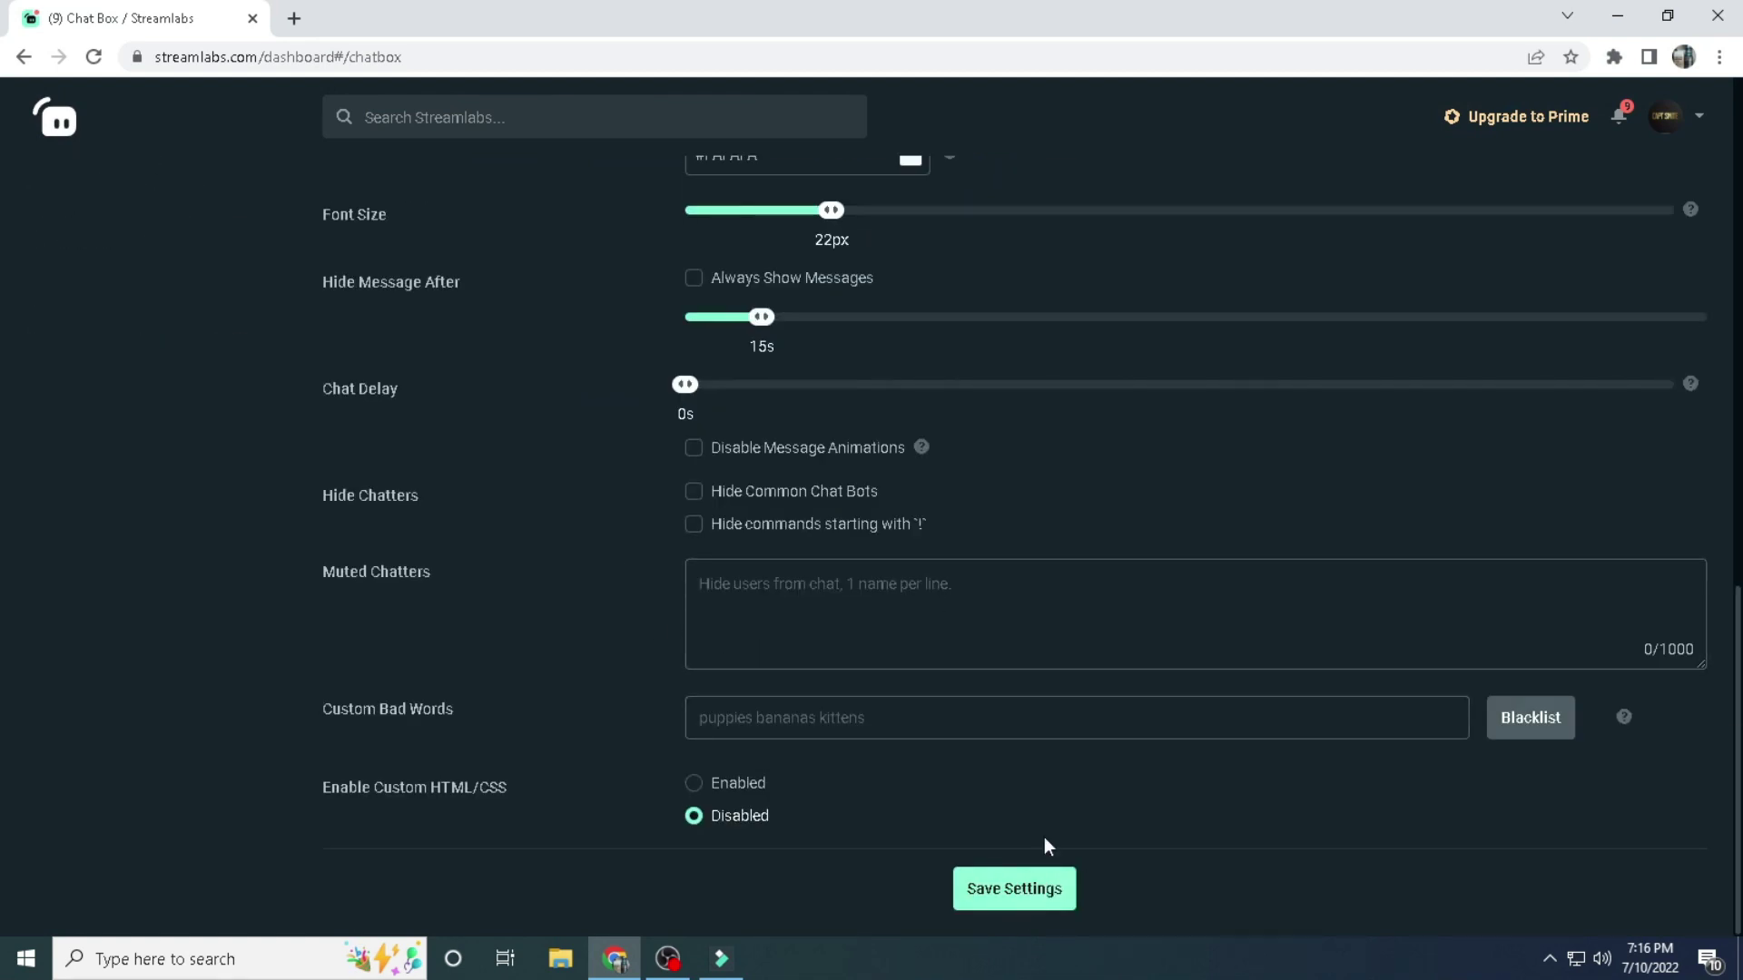
pyautogui.scroll(10, 971, 661)
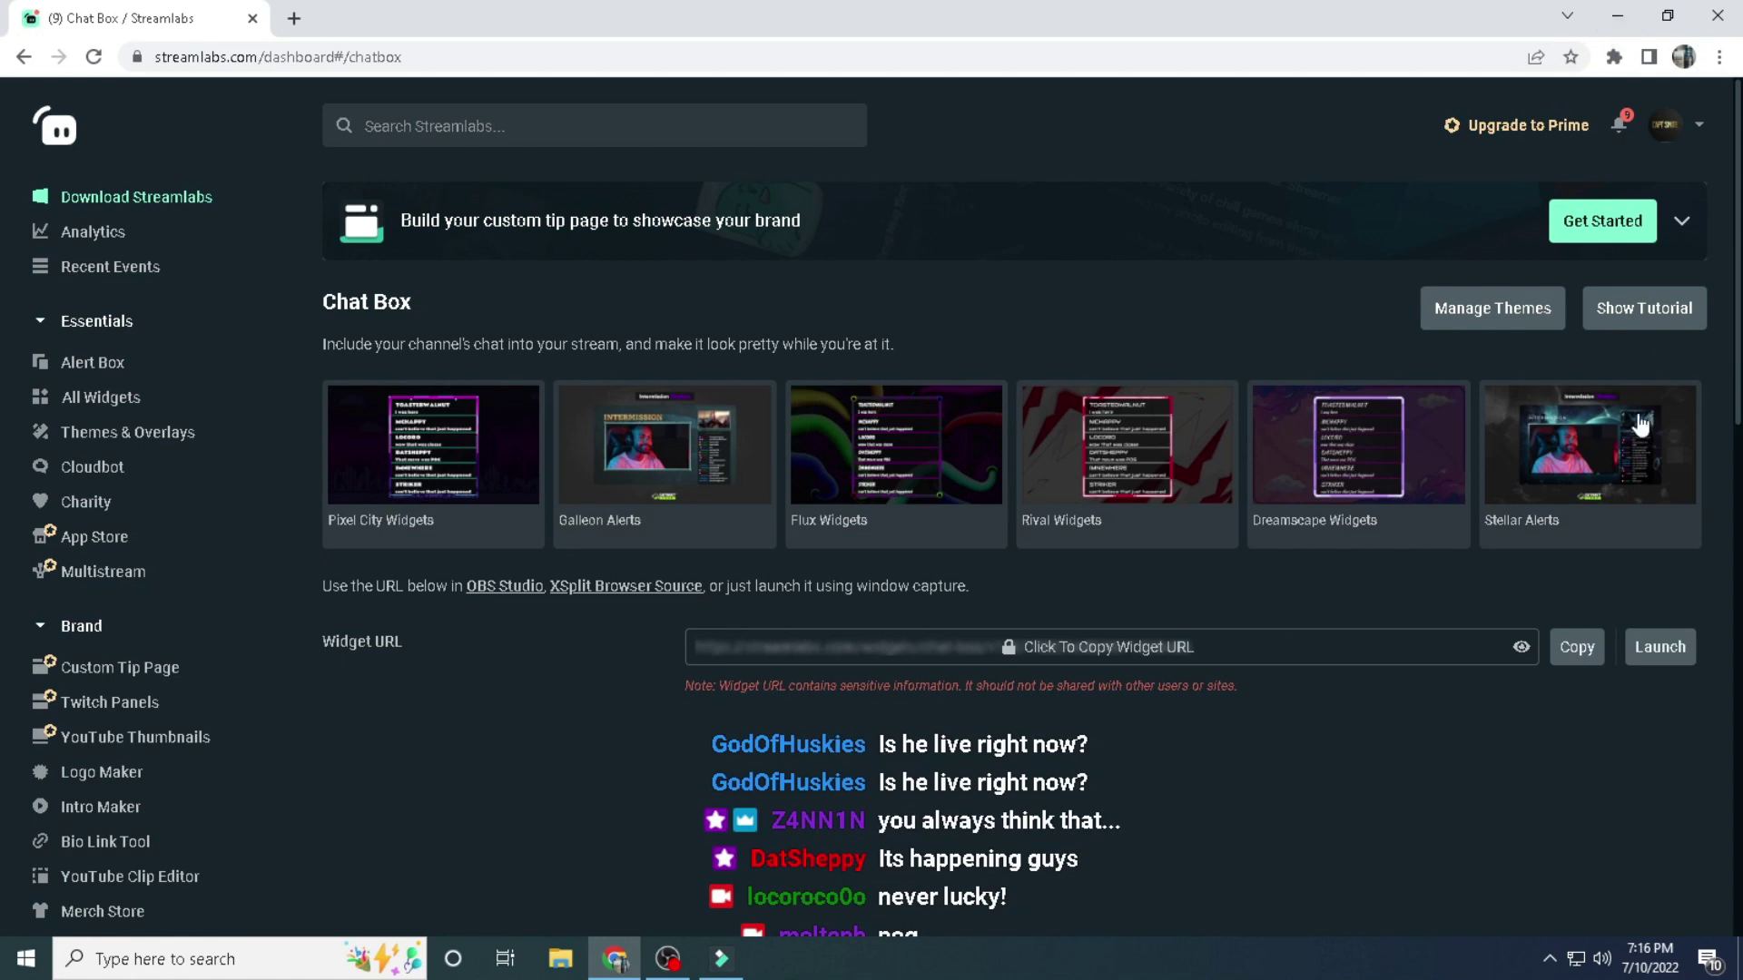
# - Return to OBS Studio and create a new Browser source named "chat box" in the Live scene
pyautogui.click(1617, 11)
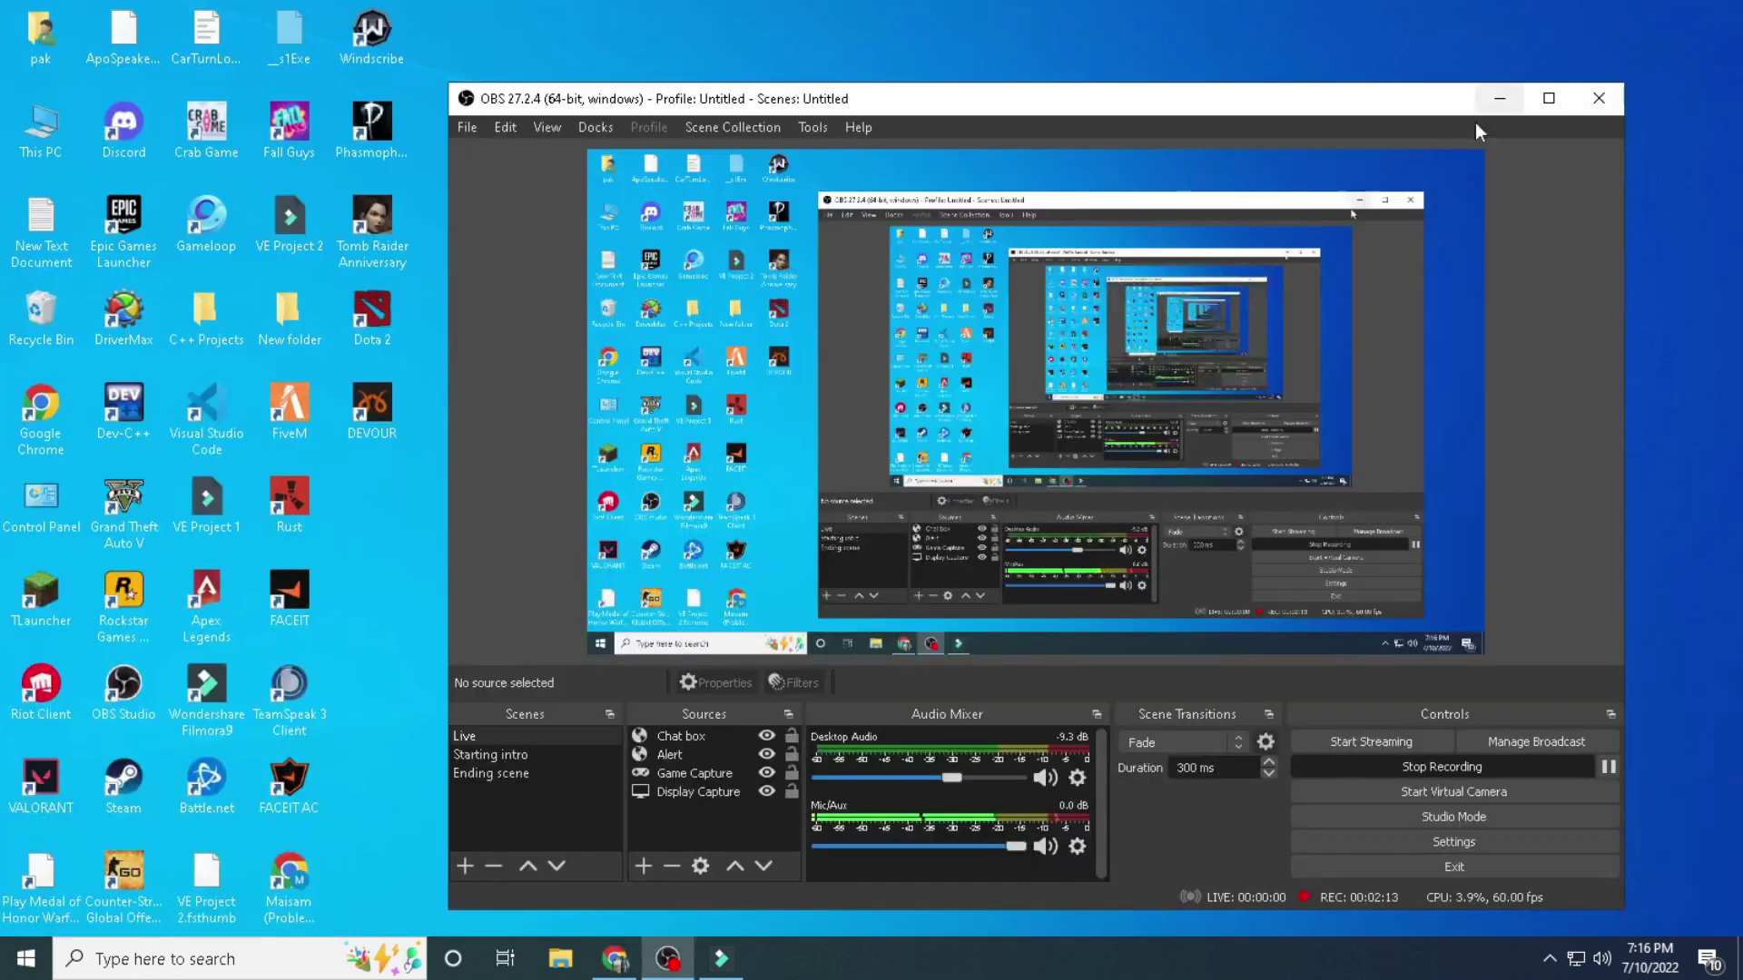
pyautogui.click(644, 863)
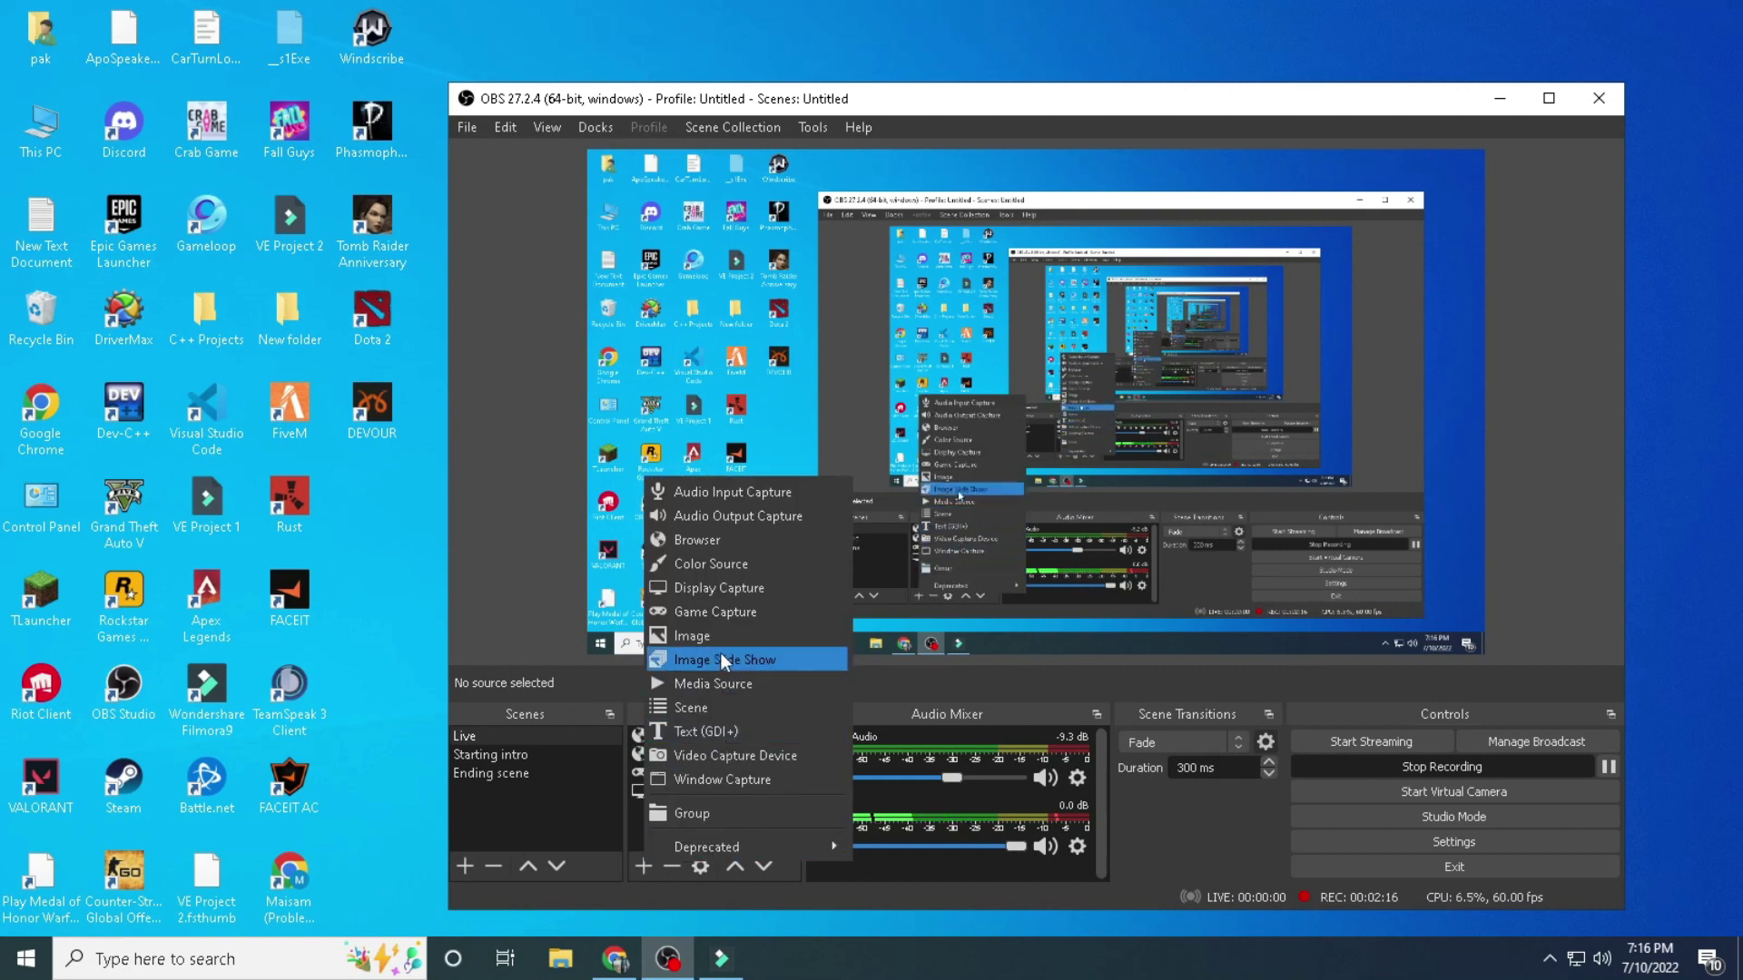
pyautogui.click(706, 543)
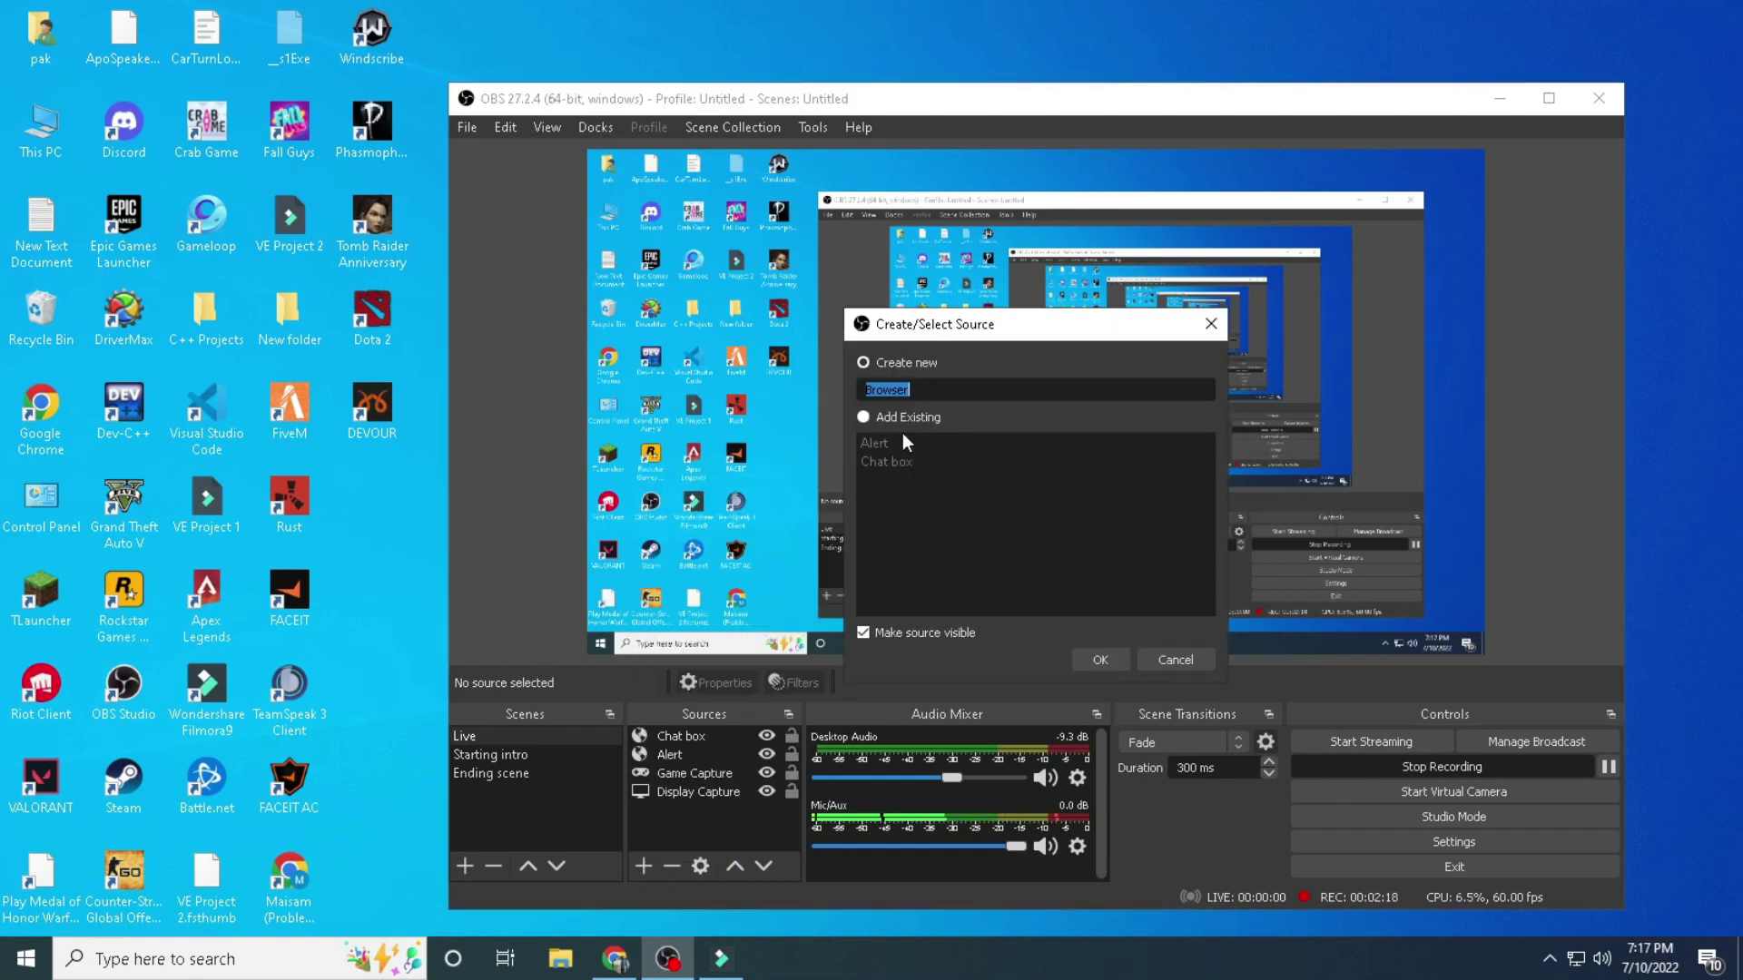
pyautogui.write('chat box')
pyautogui.click(1118, 660)
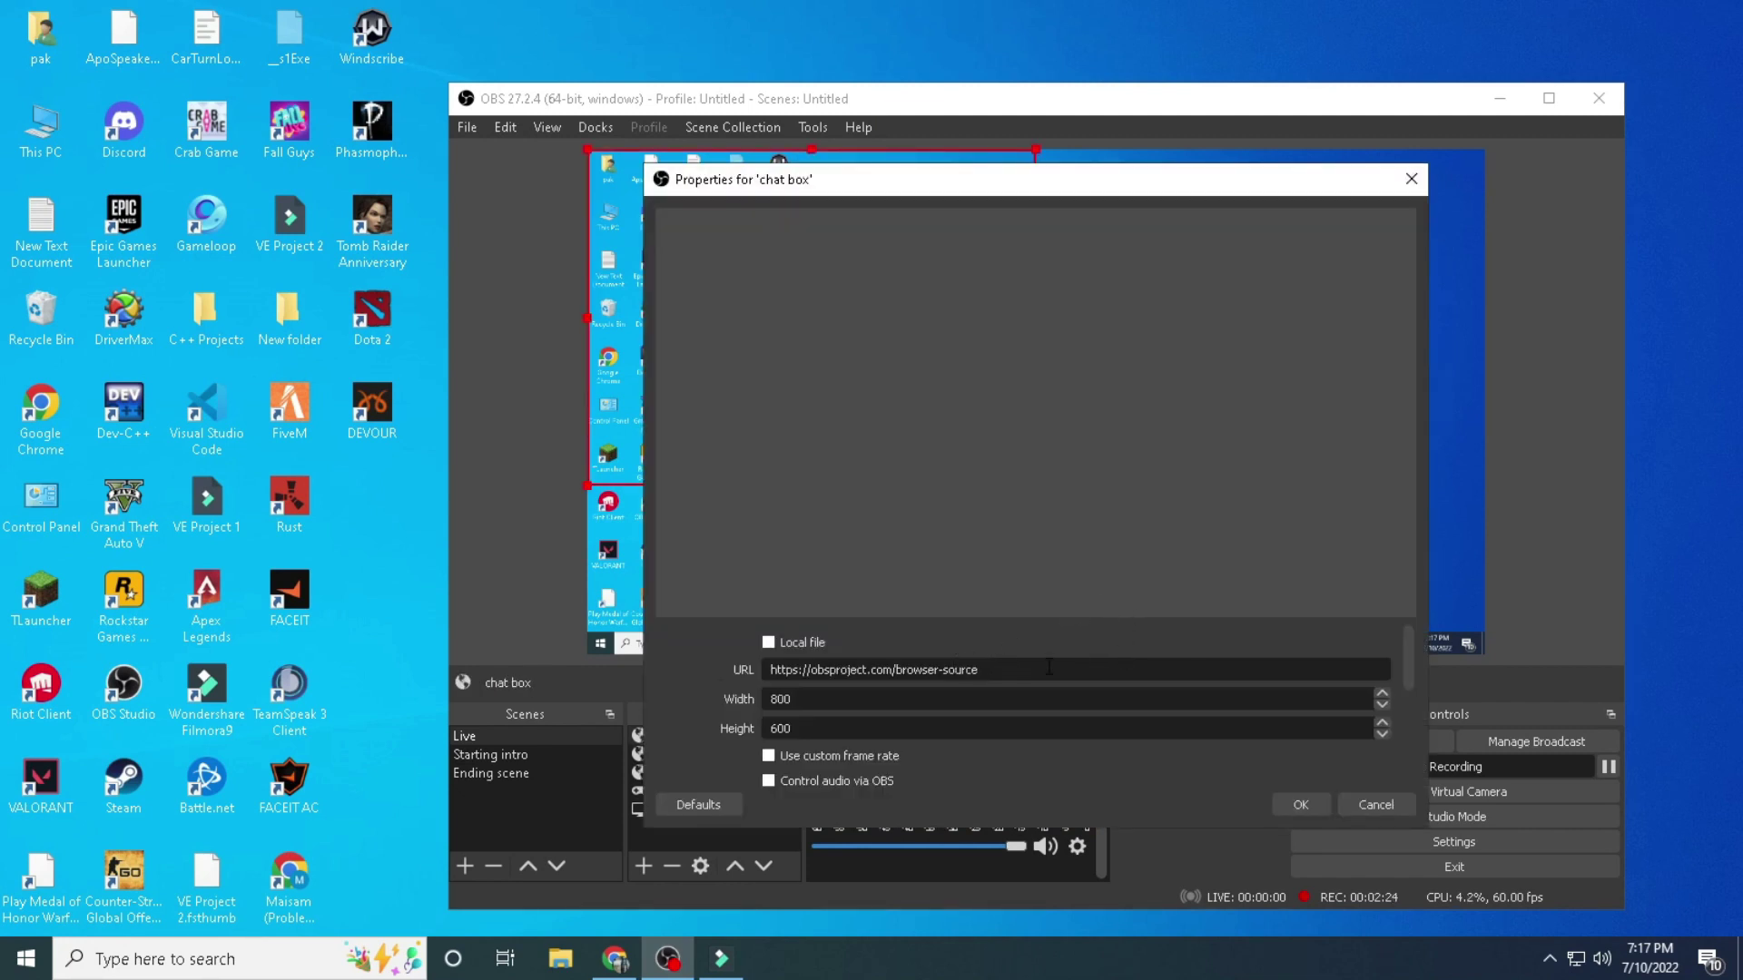
# - Check the Streamlabs Chat Box page for its widget URL and accept the chat box source's properties with the default URL
pyautogui.tripleClick(1008, 669)
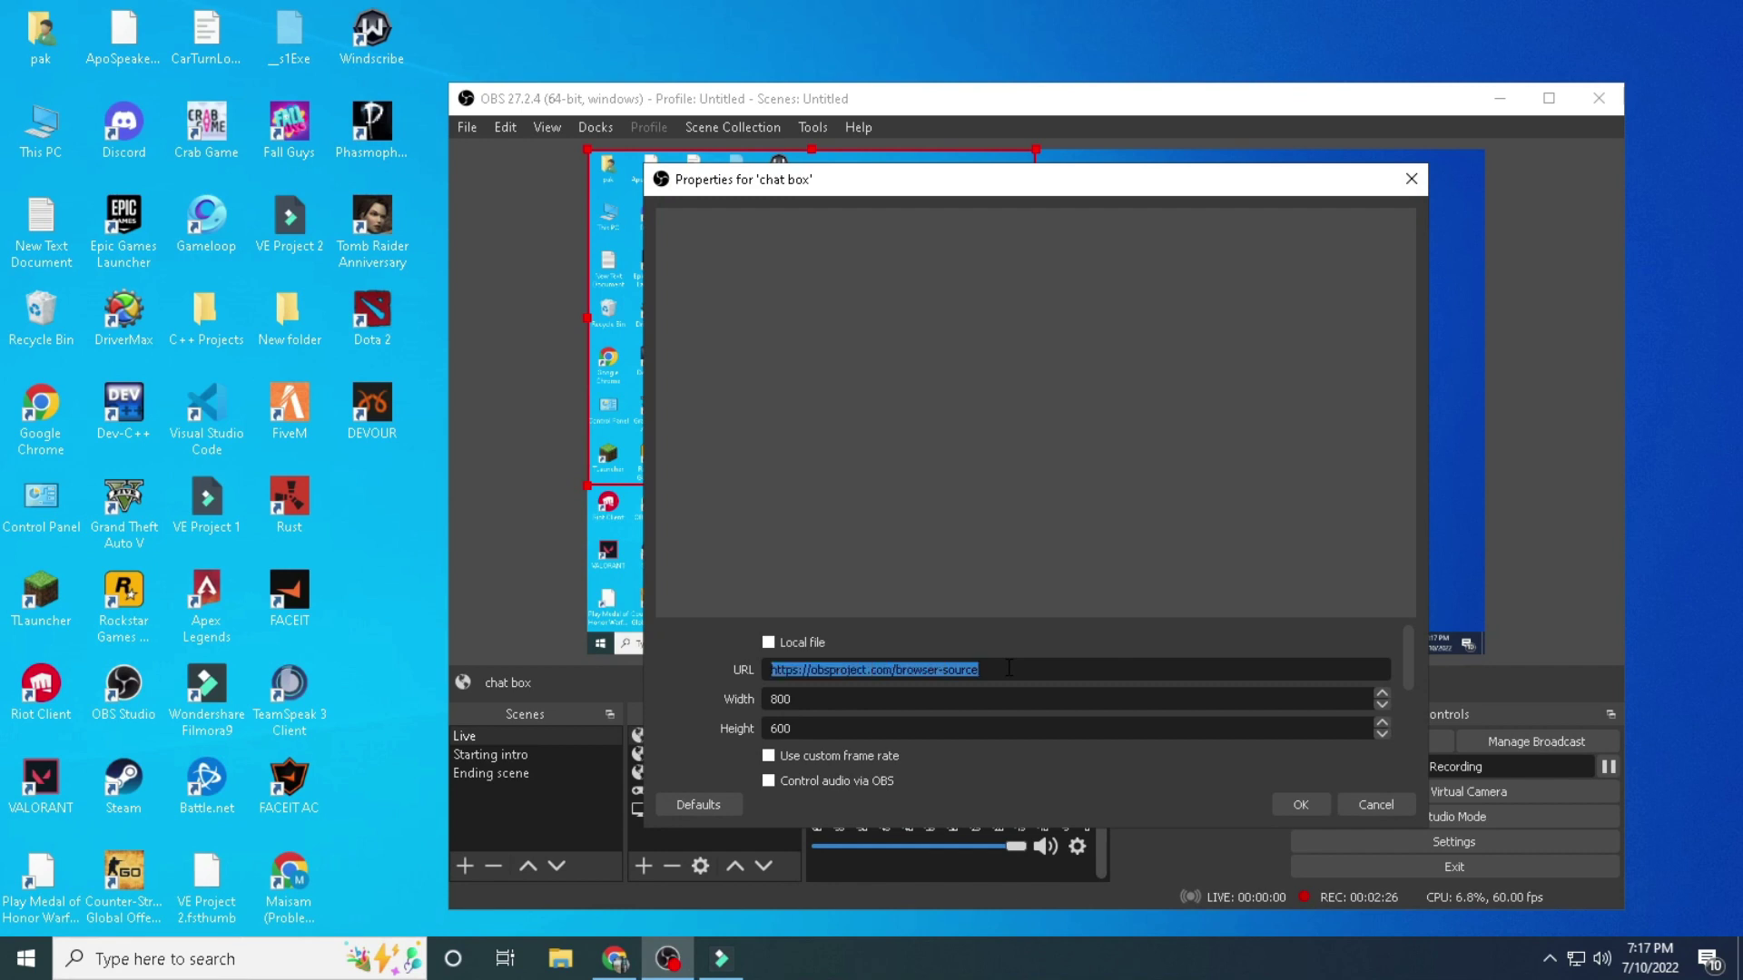
pyautogui.click(614, 959)
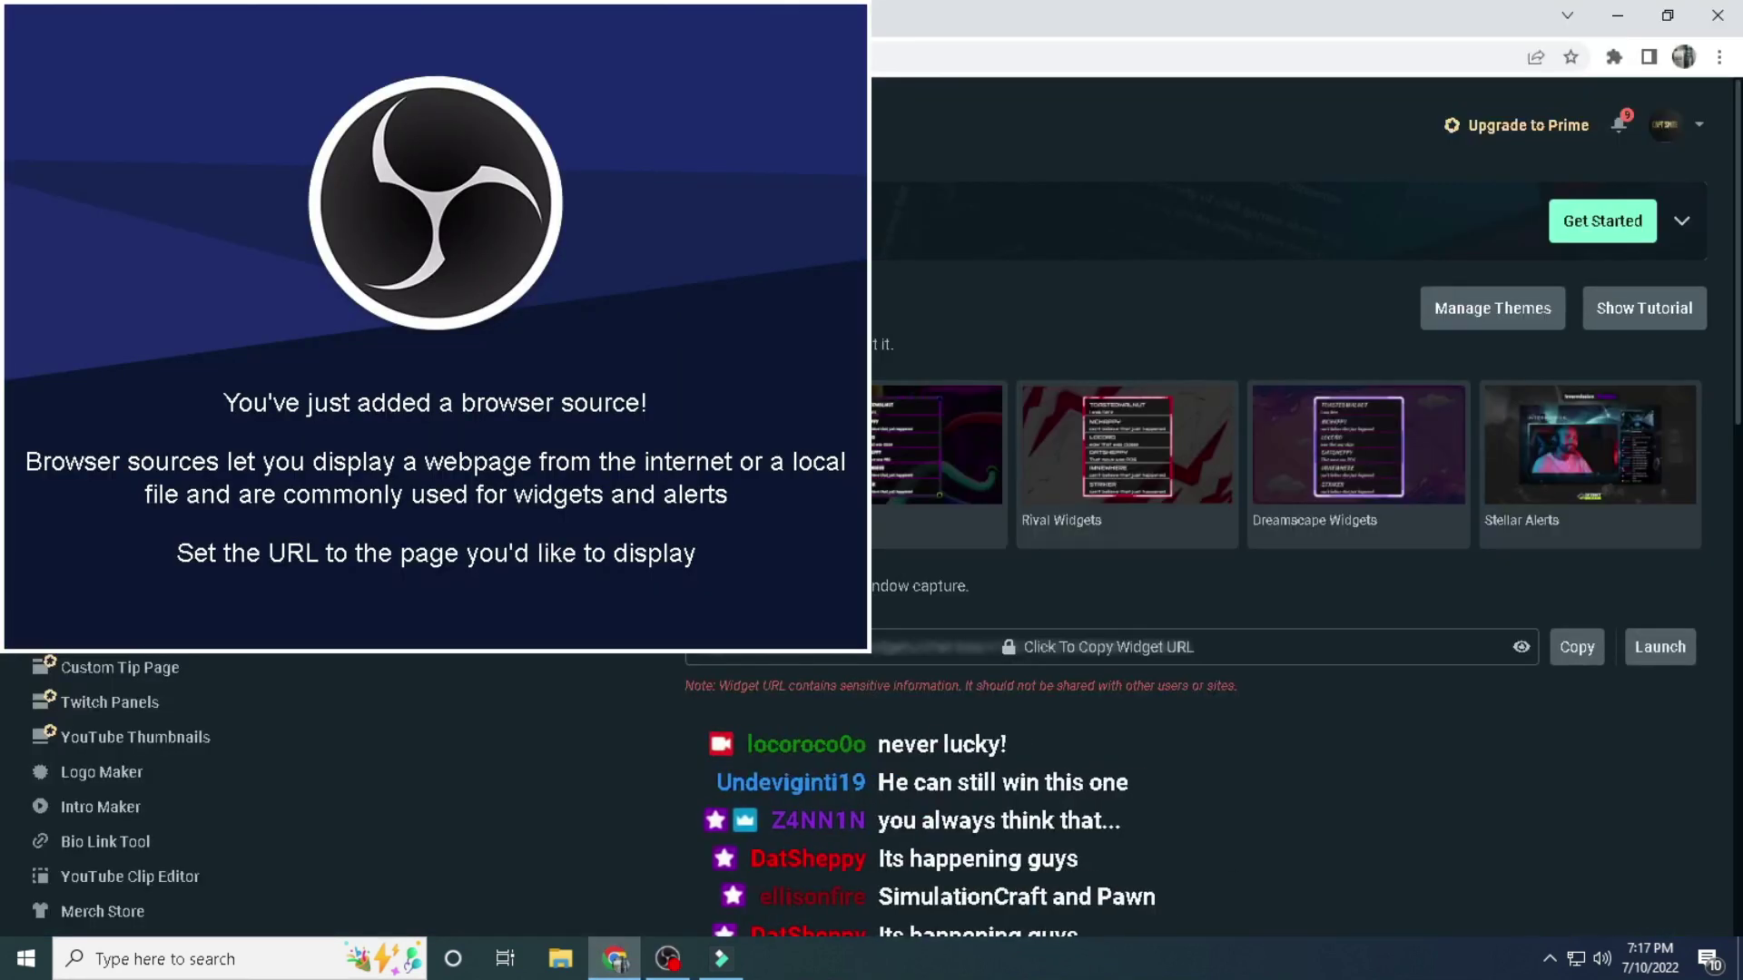
pyautogui.click(1618, 16)
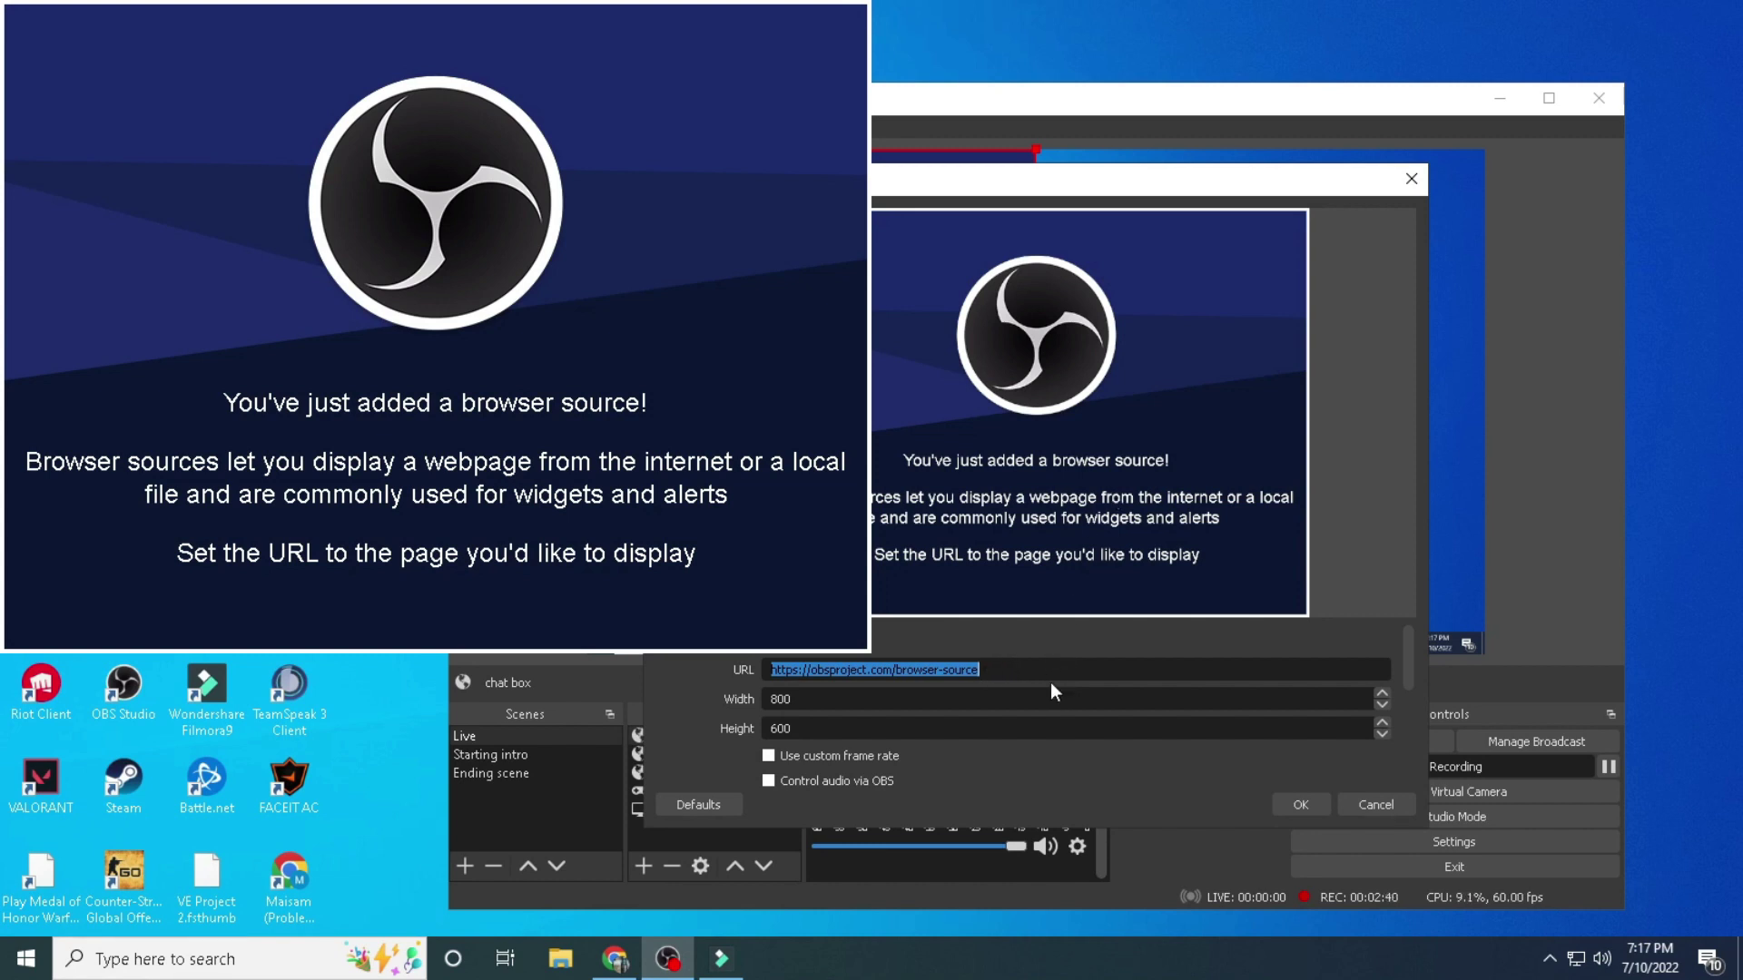
pyautogui.click(1313, 803)
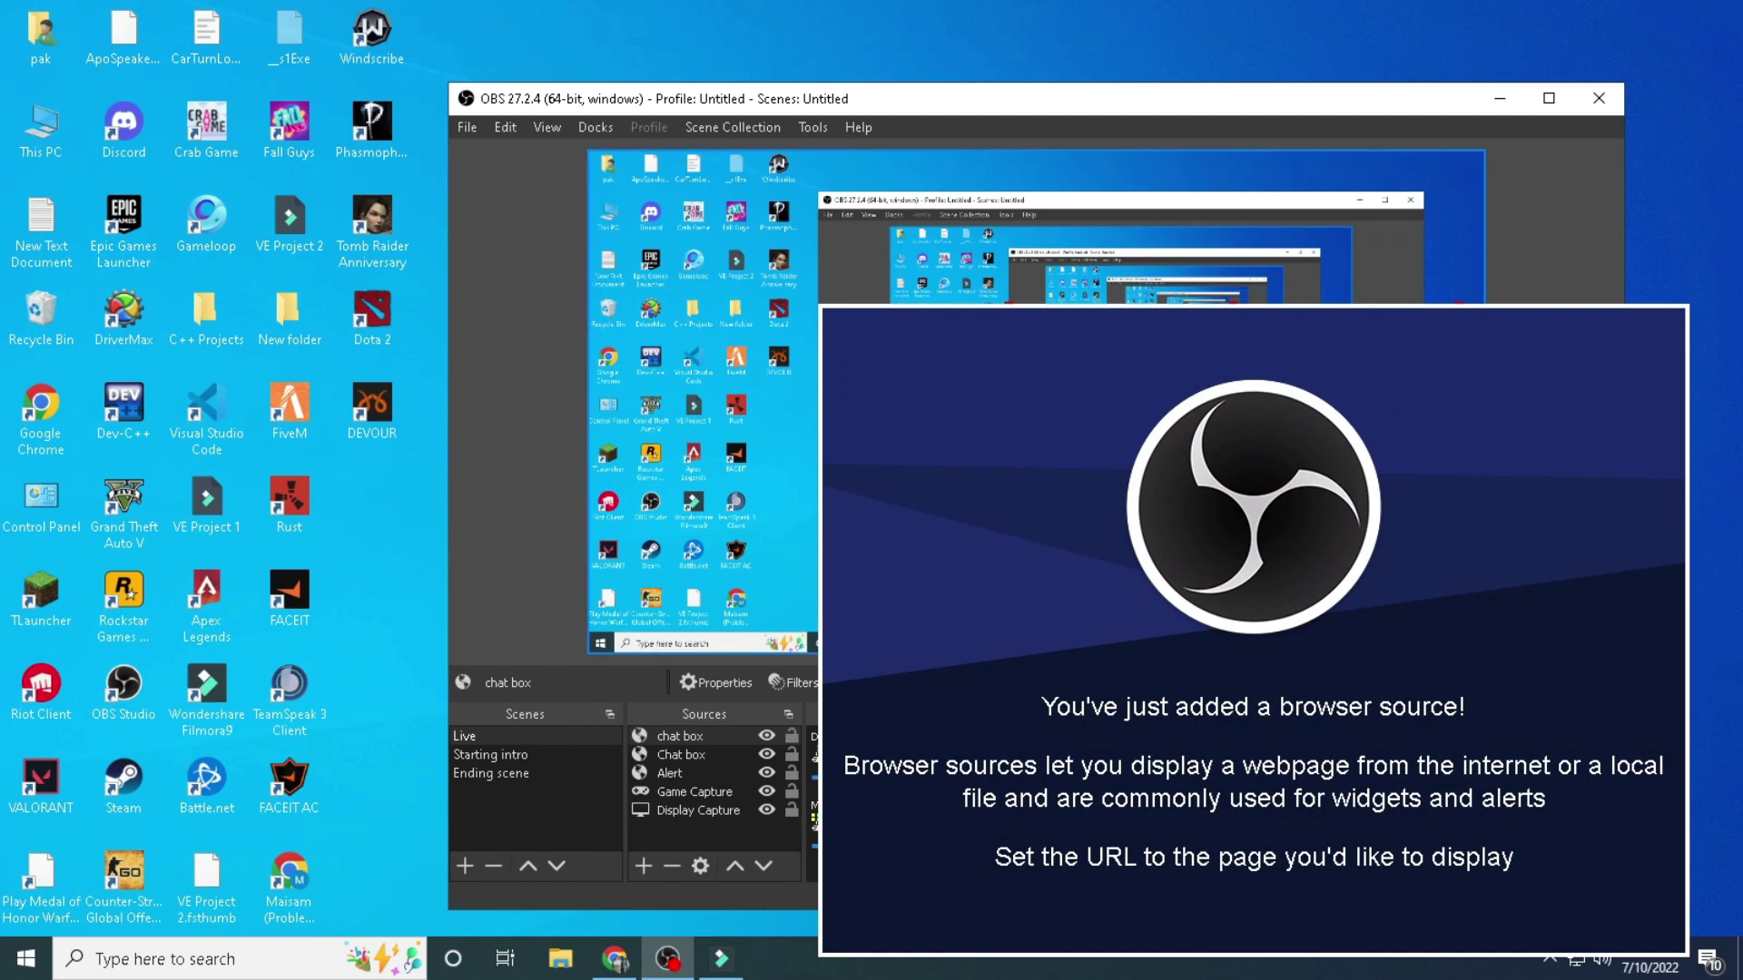
pyautogui.moveTo(1739, 413); pyautogui.dragTo(1656, 718)
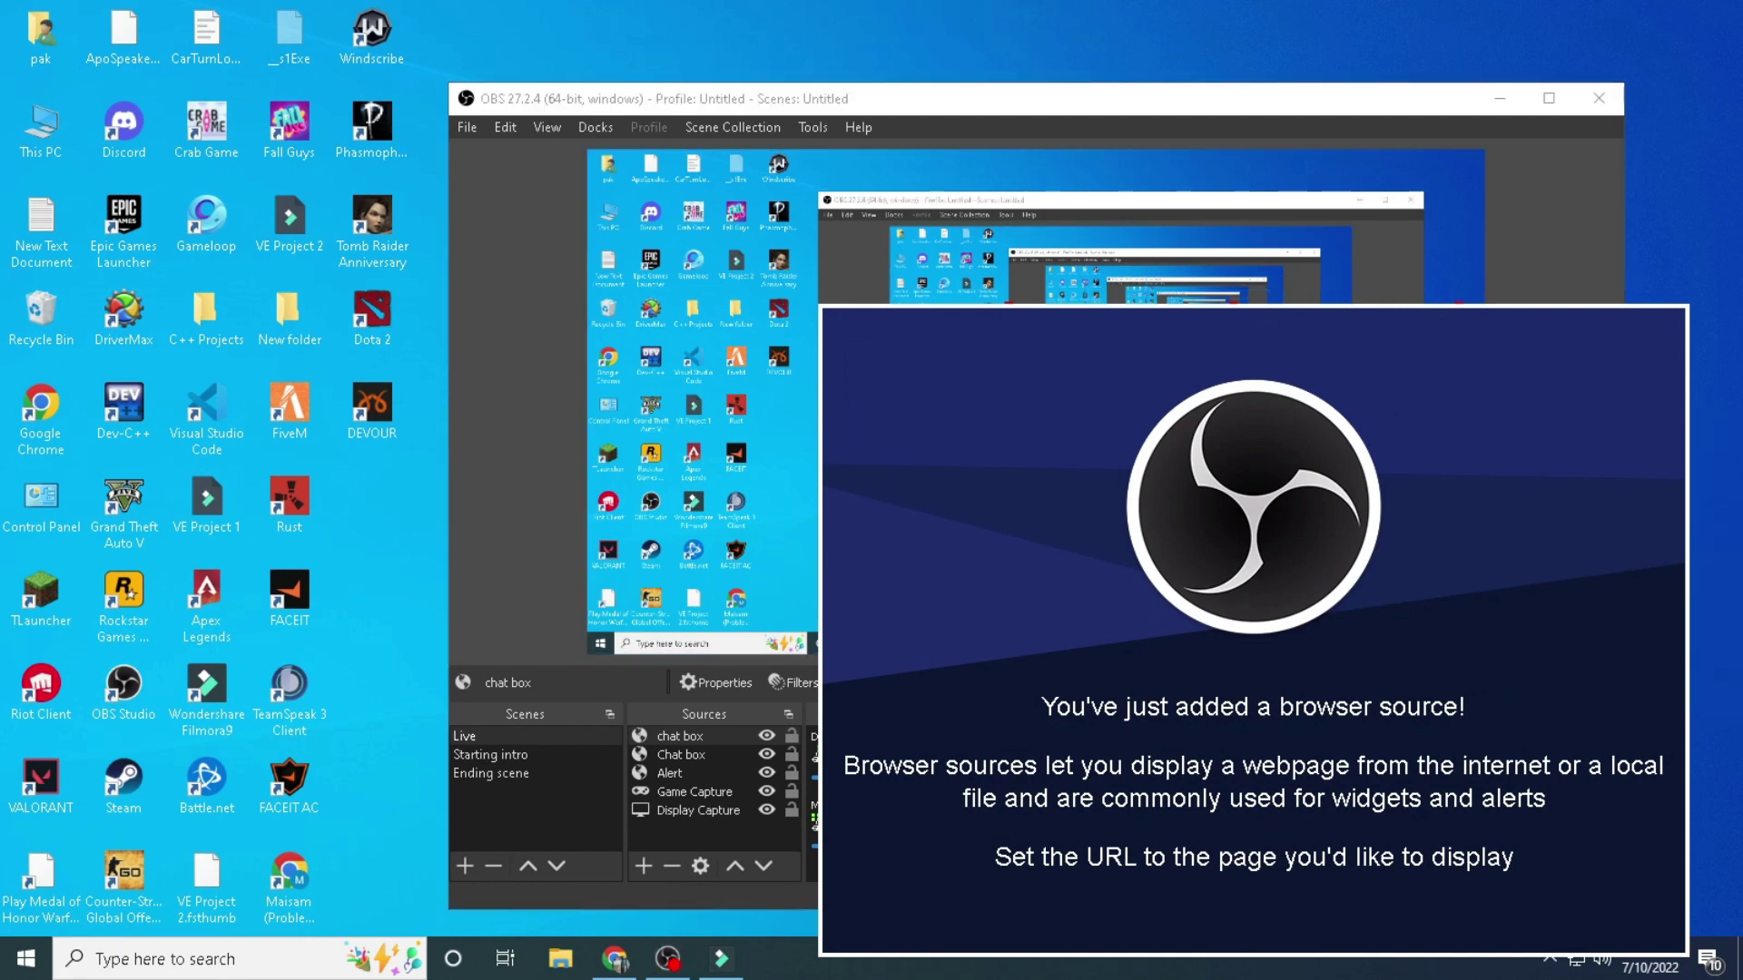